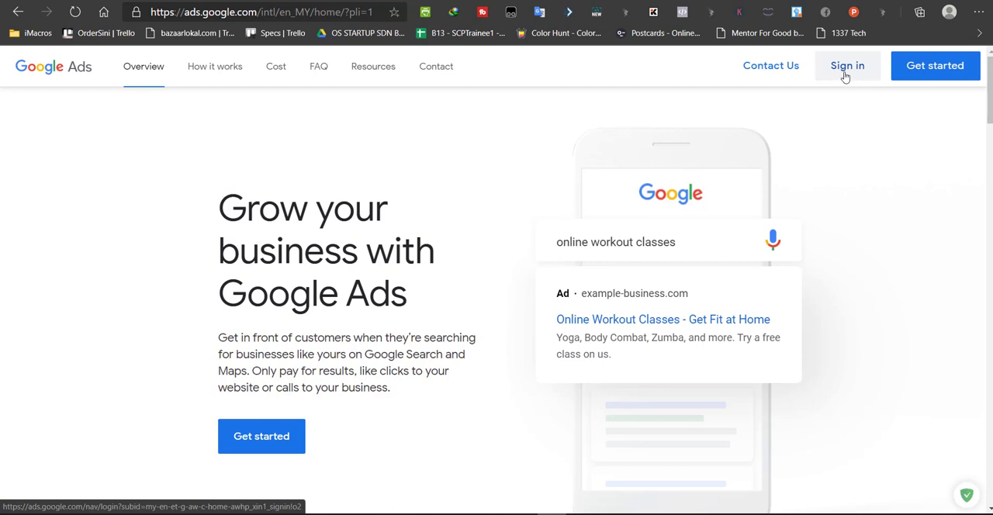
# Sign in to Google Ads by switching to a different saved Google account
pyautogui.click(855, 72)
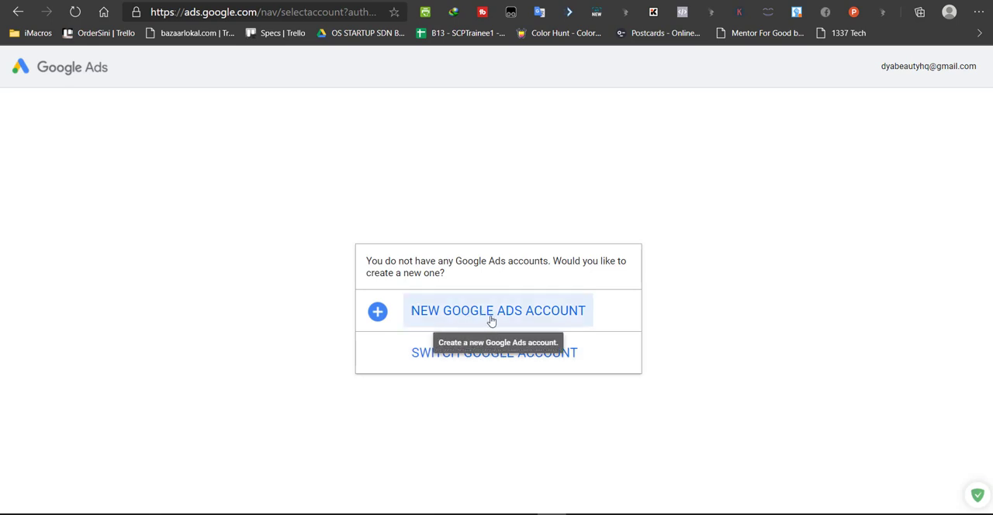
pyautogui.click(468, 361)
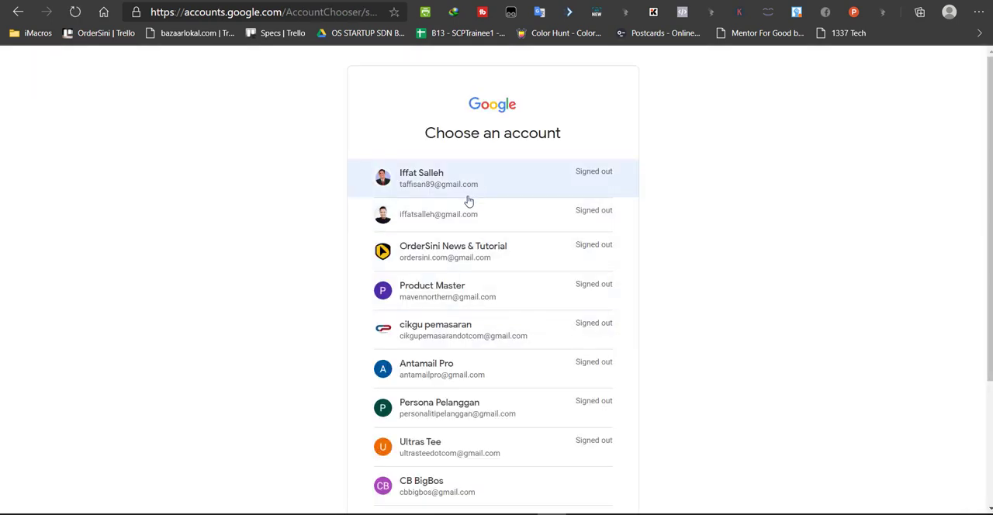
pyautogui.click(454, 293)
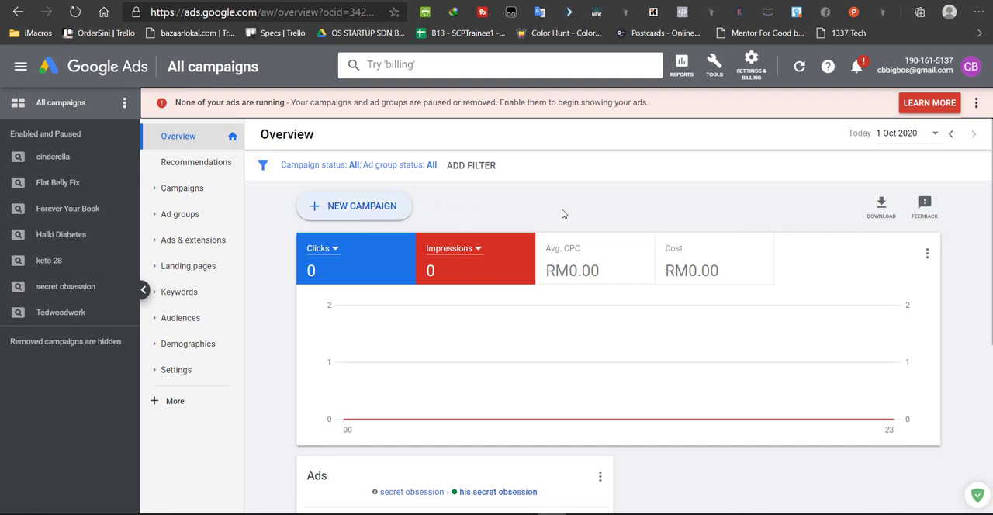
# Search the account's pages for "campaign" and open the New campaign page
pyautogui.click(430, 66)
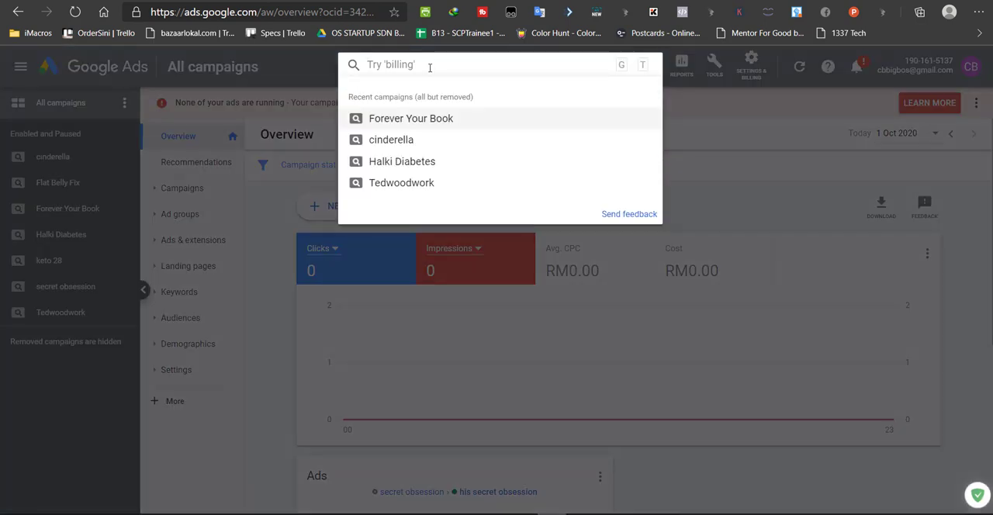
pyautogui.write('campaign')
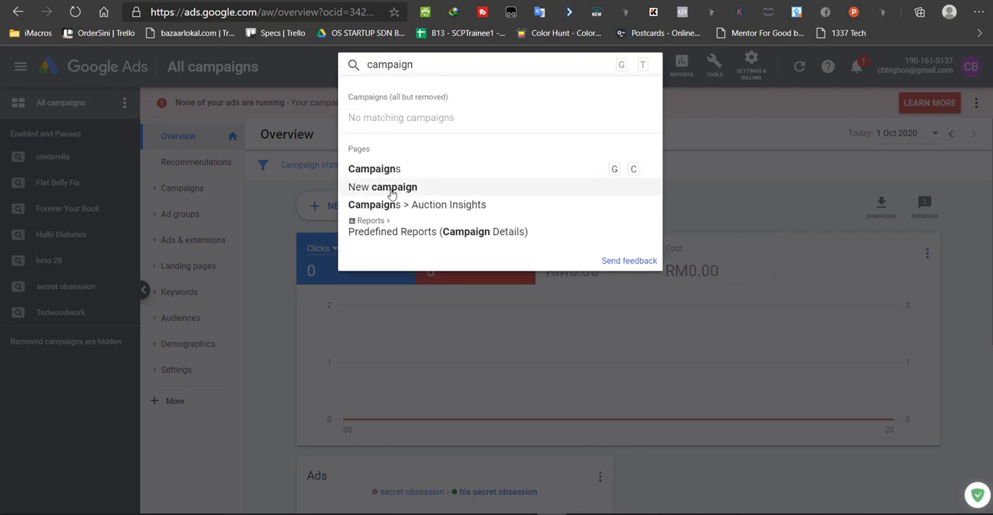
pyautogui.click(392, 190)
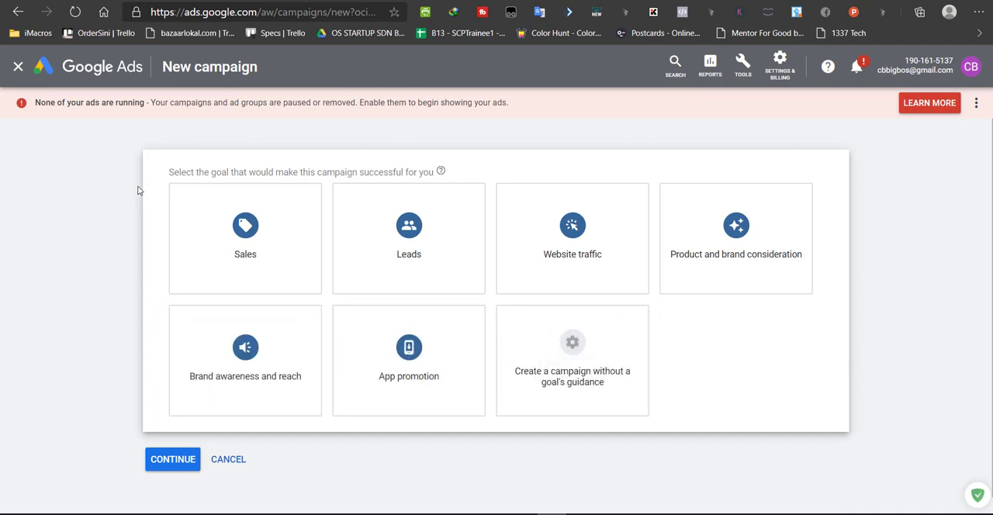
# Examine the description and supported campaign types of each available campaign goal
pyautogui.moveTo(264, 243)
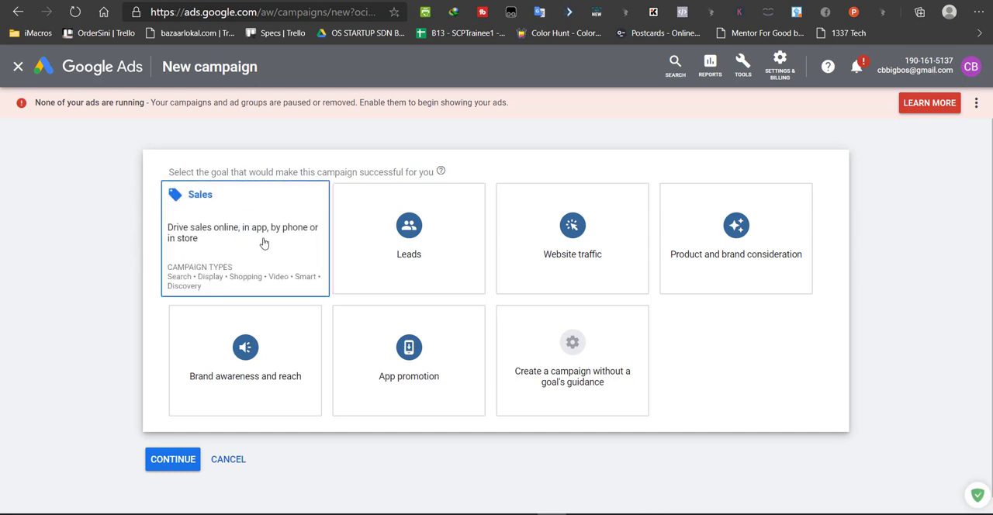
pyautogui.moveTo(404, 251)
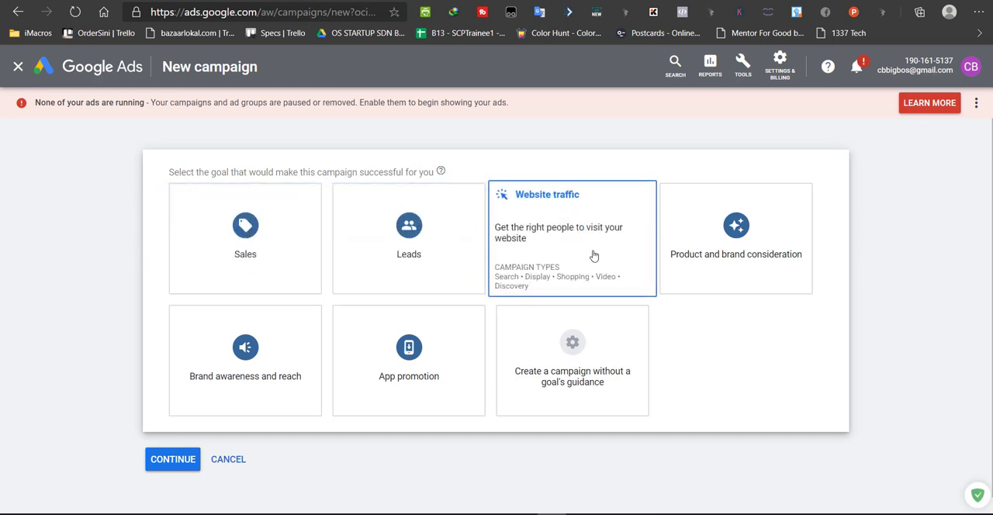
pyautogui.moveTo(723, 257)
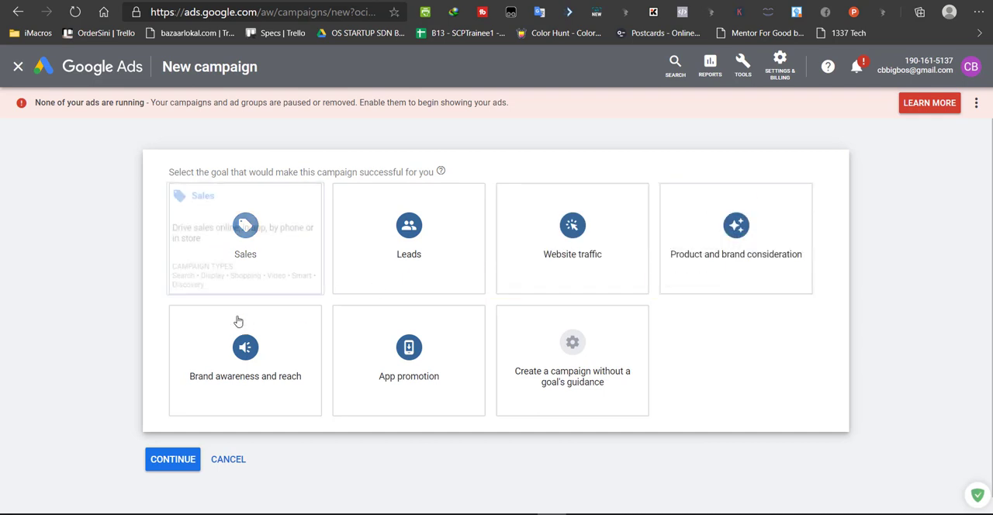
pyautogui.moveTo(229, 346)
pyautogui.moveTo(390, 359)
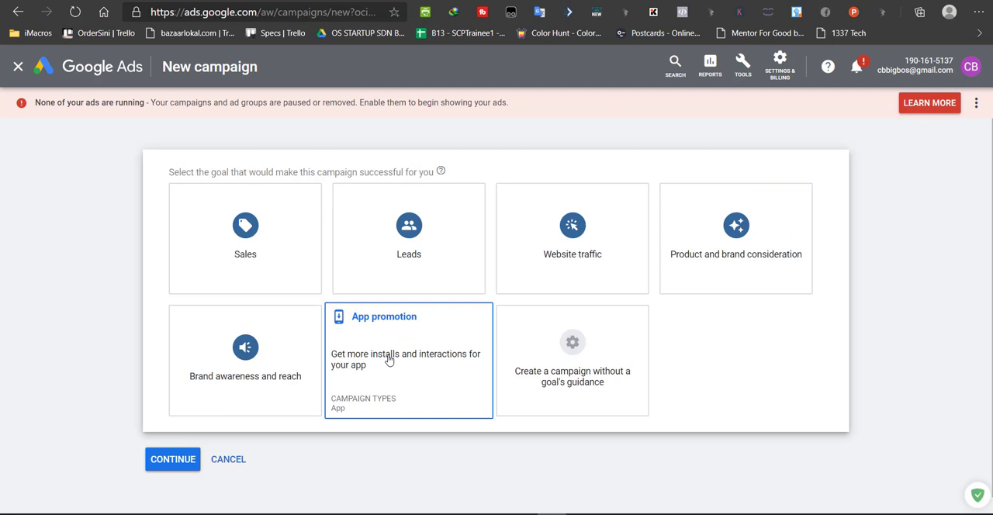
pyautogui.moveTo(580, 353)
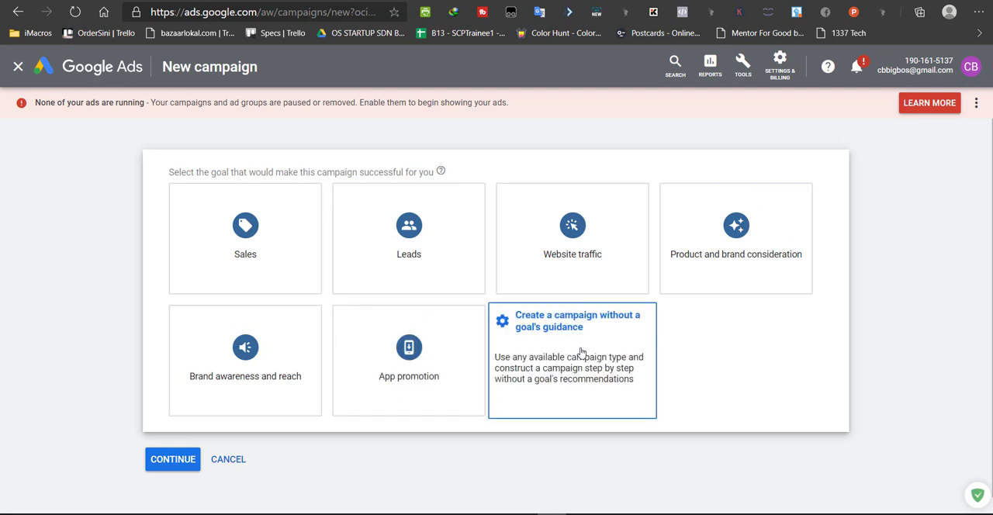
pyautogui.moveTo(230, 260)
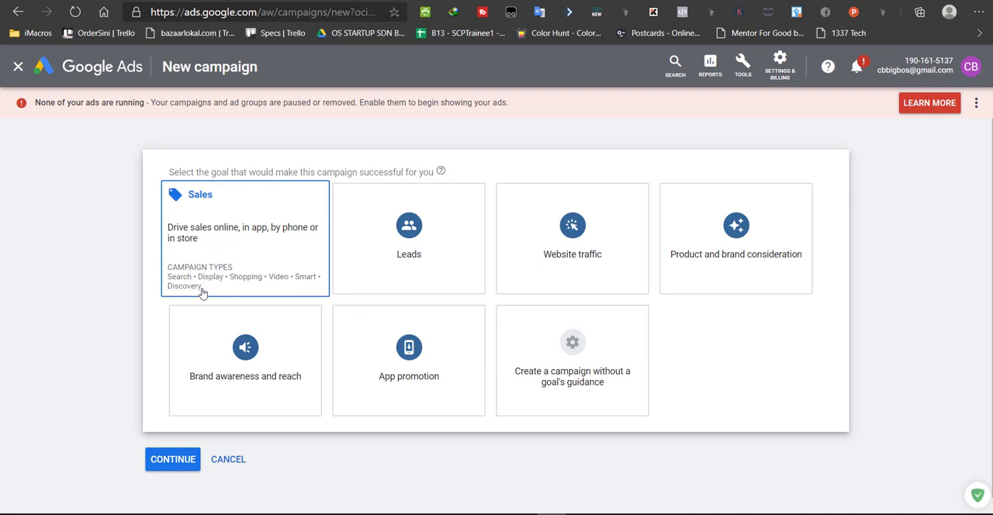
pyautogui.moveTo(446, 265)
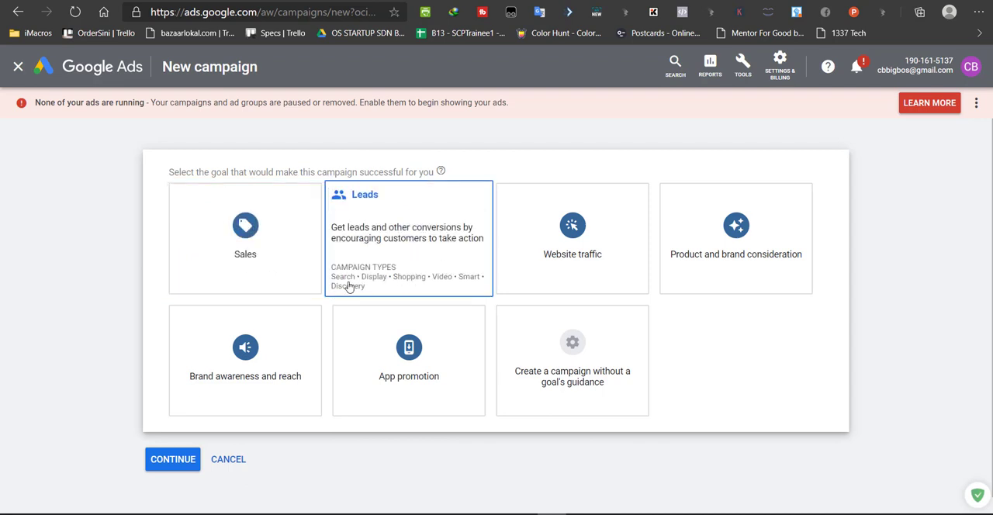
pyautogui.moveTo(581, 247)
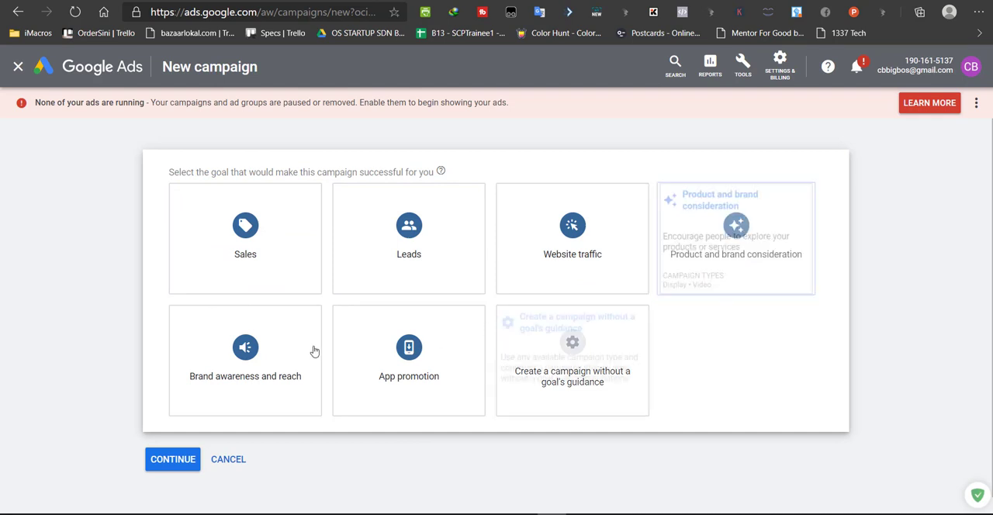
pyautogui.moveTo(172, 293)
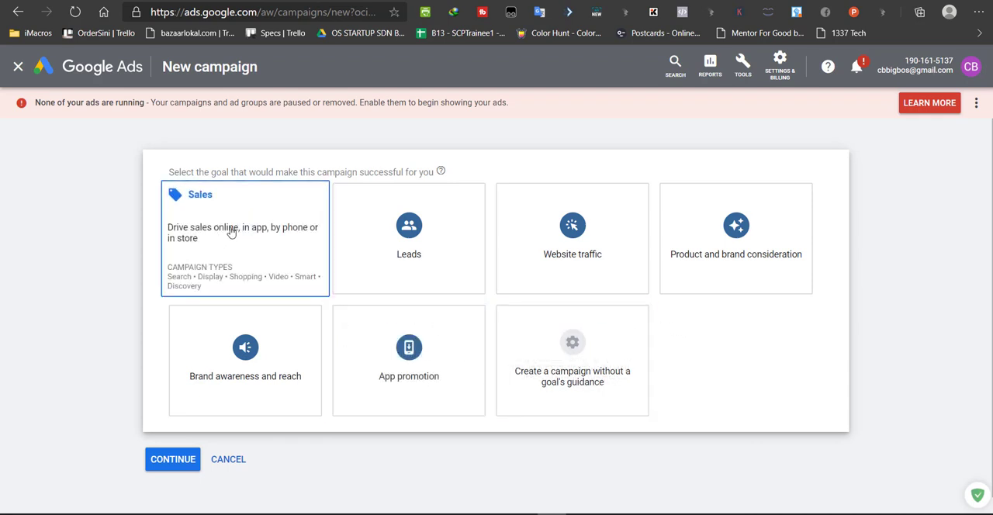
# Choose to create a campaign without a goal's guidance and select Search as the campaign type
pyautogui.click(566, 365)
pyautogui.scroll(1, 810, 194)
pyautogui.scroll(-2, 459, 308)
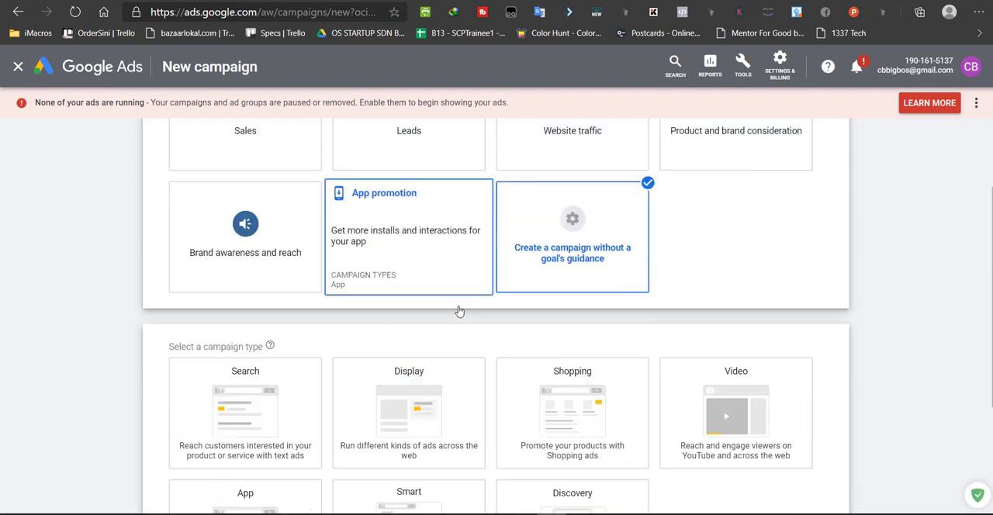
pyautogui.scroll(-2, 545, 259)
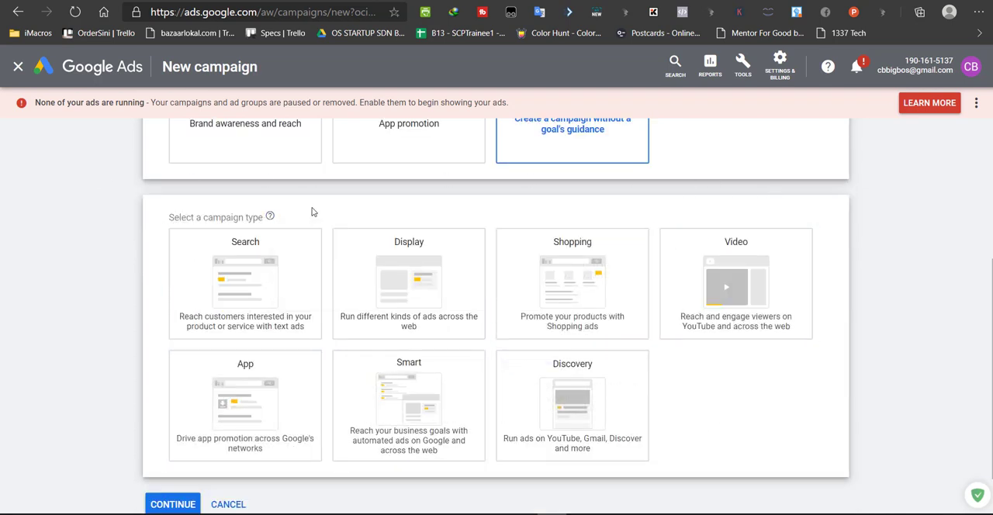
pyautogui.click(277, 267)
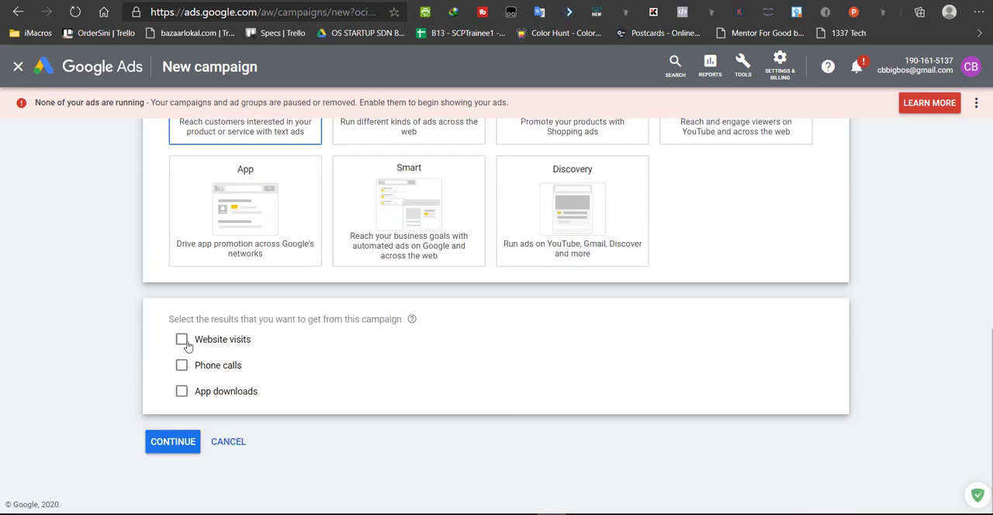
# Select website visits as the wanted result with the business site's serviscopy page, and continue to the campaign settings without the guide
pyautogui.click(182, 341)
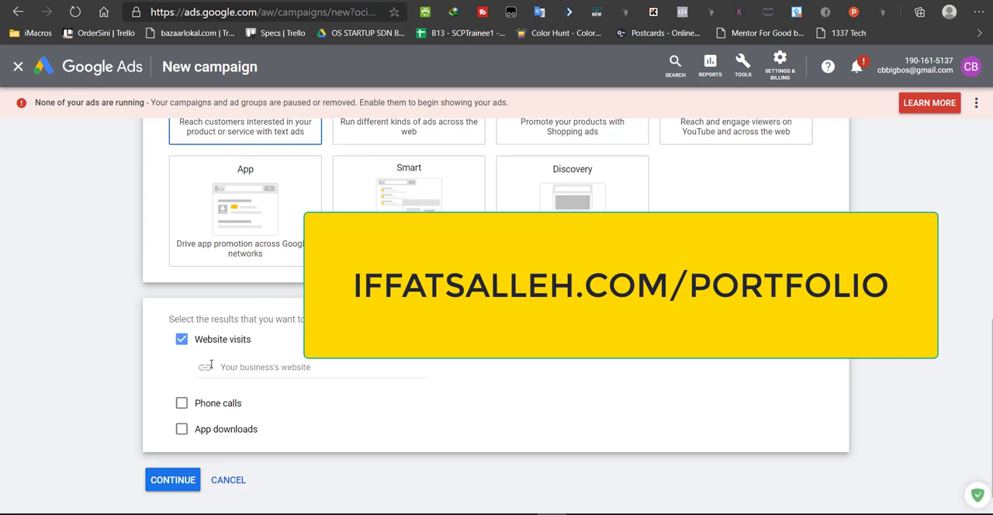
pyautogui.click(261, 366)
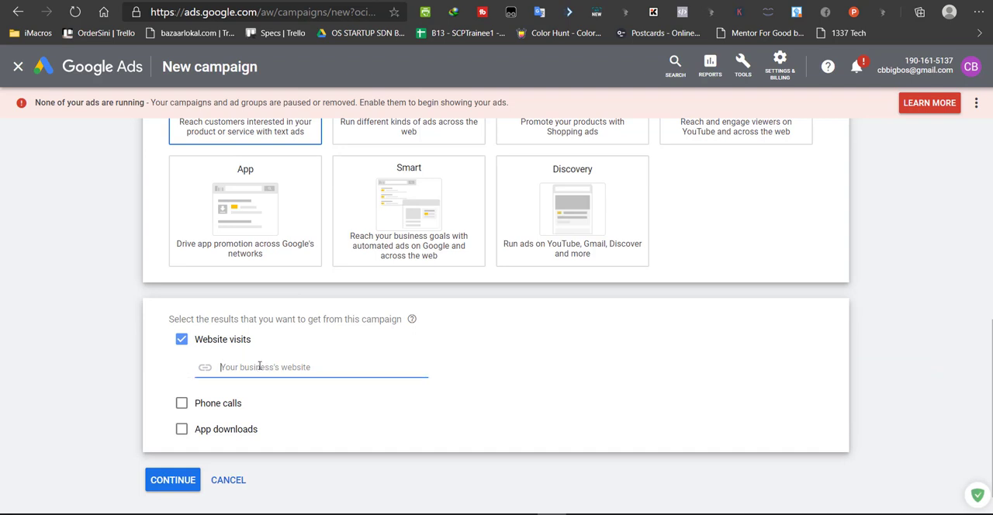
pyautogui.write('iffatsalle')
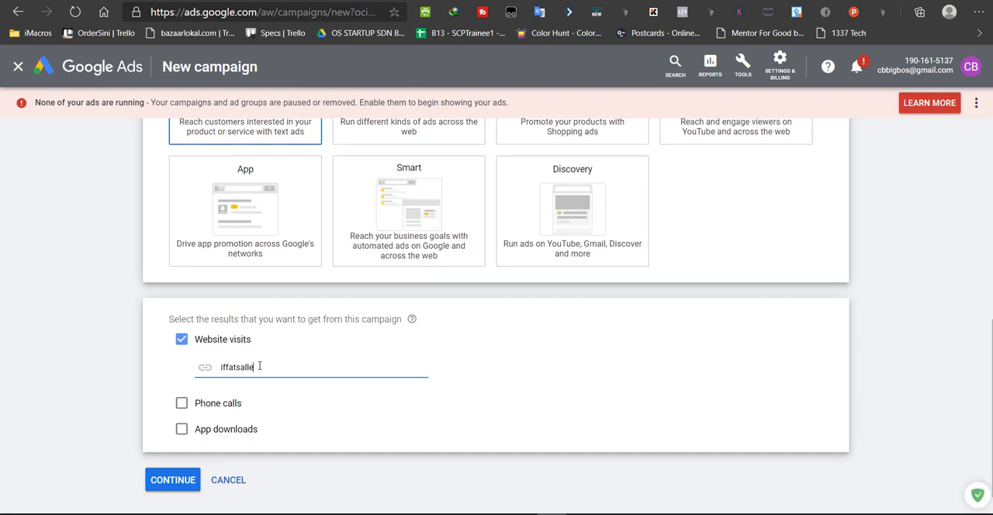
pyautogui.write('h.com/')
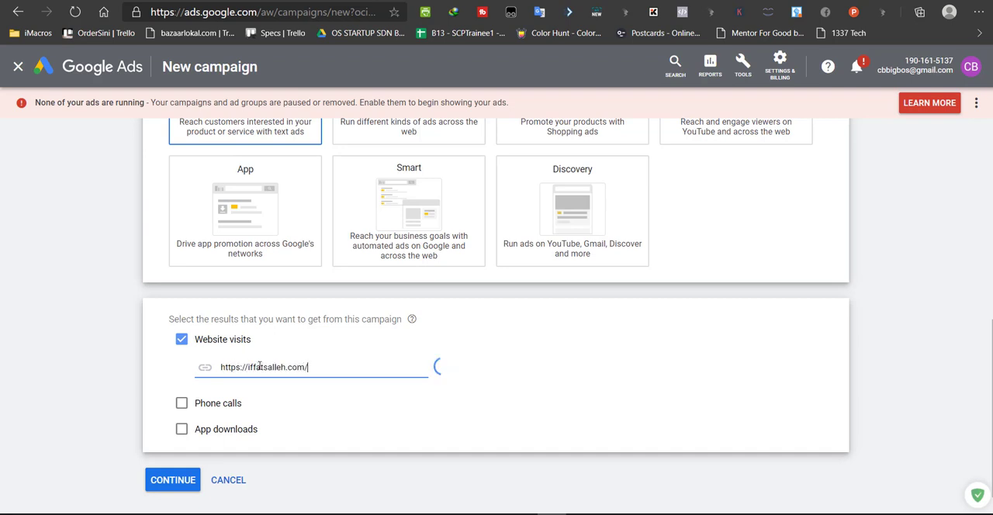
pyautogui.write('serviscopy')
pyautogui.click(173, 486)
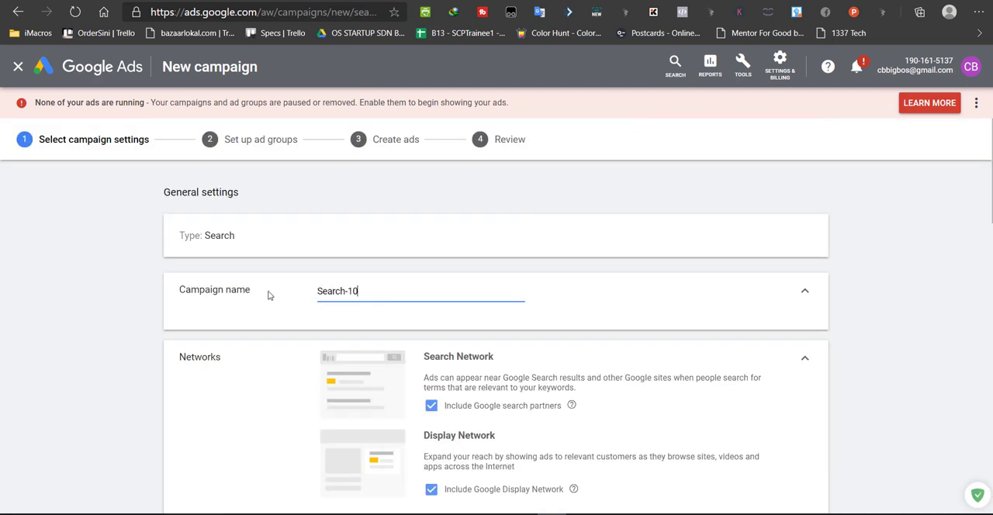
pyautogui.click(664, 243)
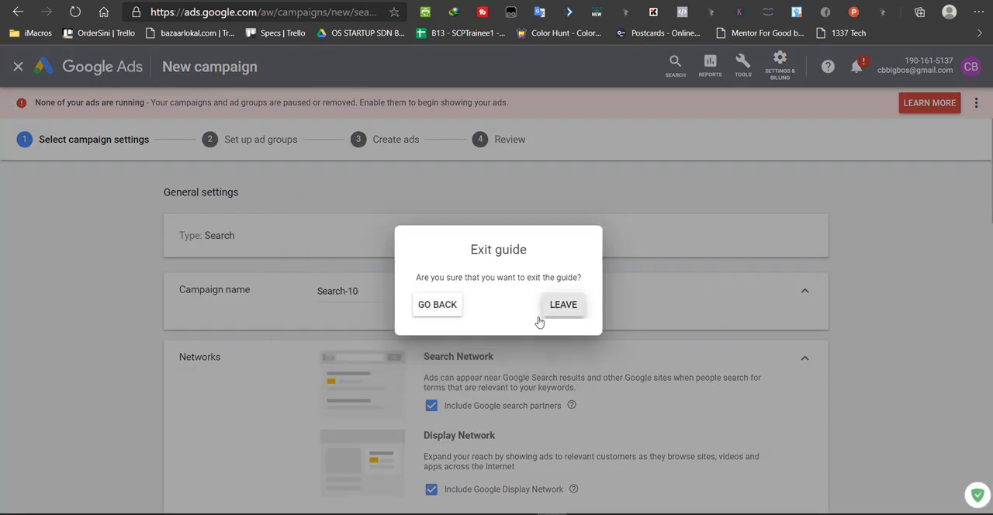
pyautogui.click(539, 314)
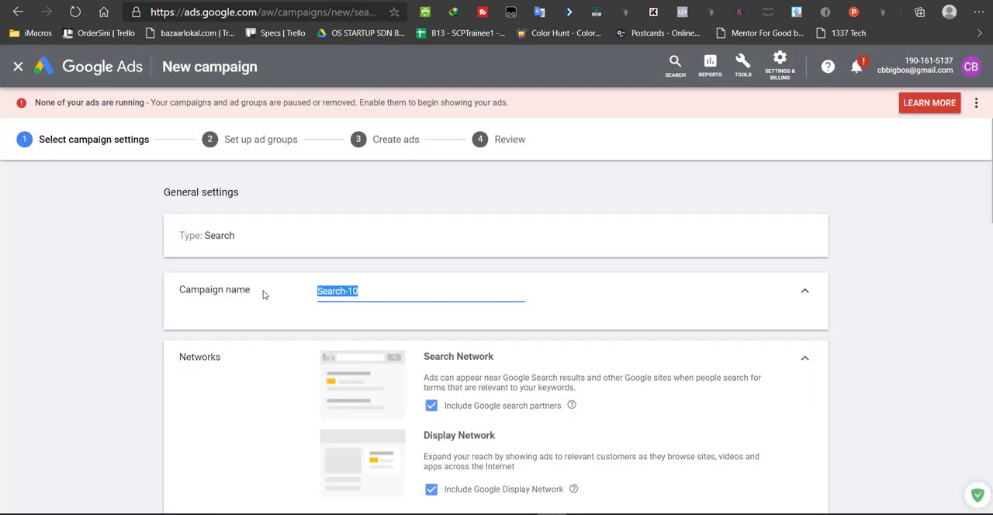
# Name the campaign "Penulisan october 20" and exclude the Google Display Network
pyautogui.write('Penulisan')
pyautogui.hotkey('ctrl', 'a')
pyautogui.click(370, 293)
pyautogui.write('october')
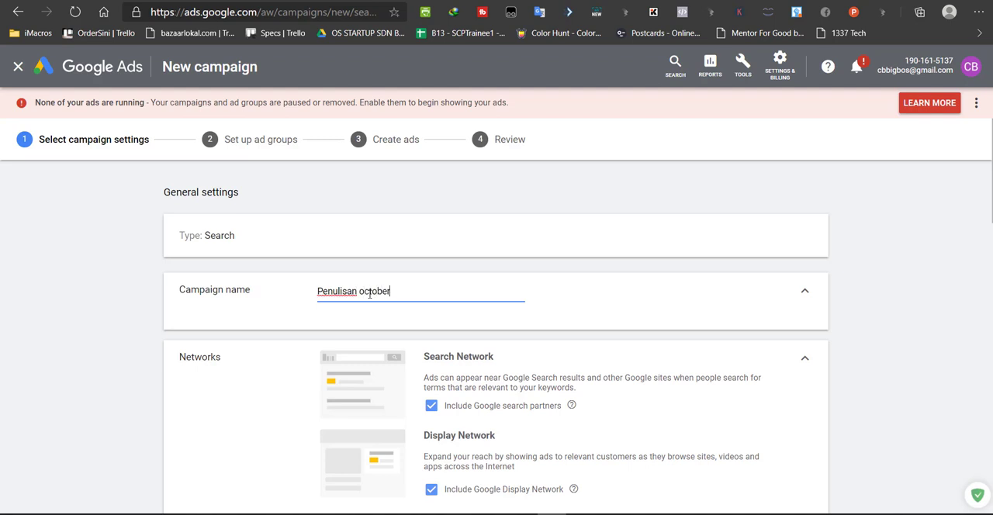
pyautogui.write(' 20')
pyautogui.scroll(-1, 502, 314)
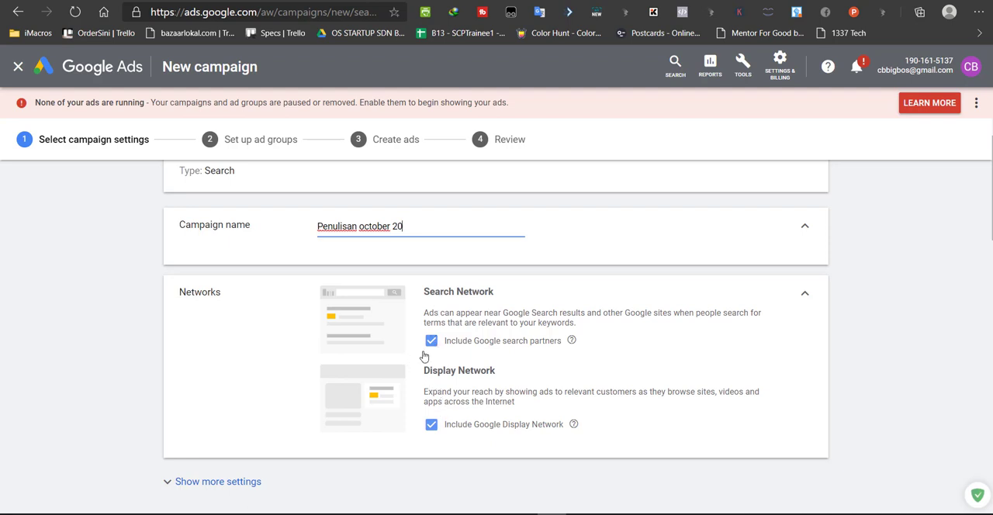
pyautogui.click(431, 425)
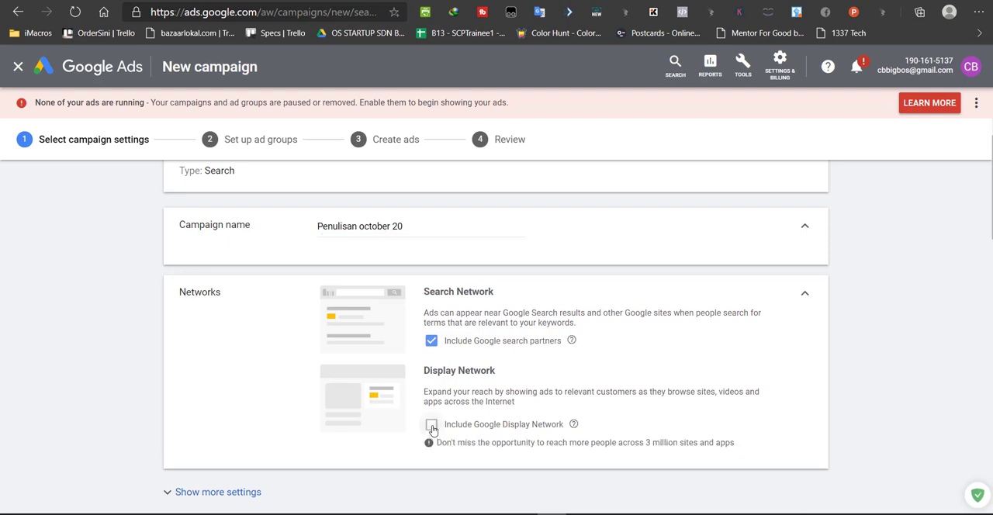
# Show the additional campaign settings and set the campaign's end date to 7 Oct 2020
pyautogui.scroll(-3, 232, 237)
pyautogui.click(233, 232)
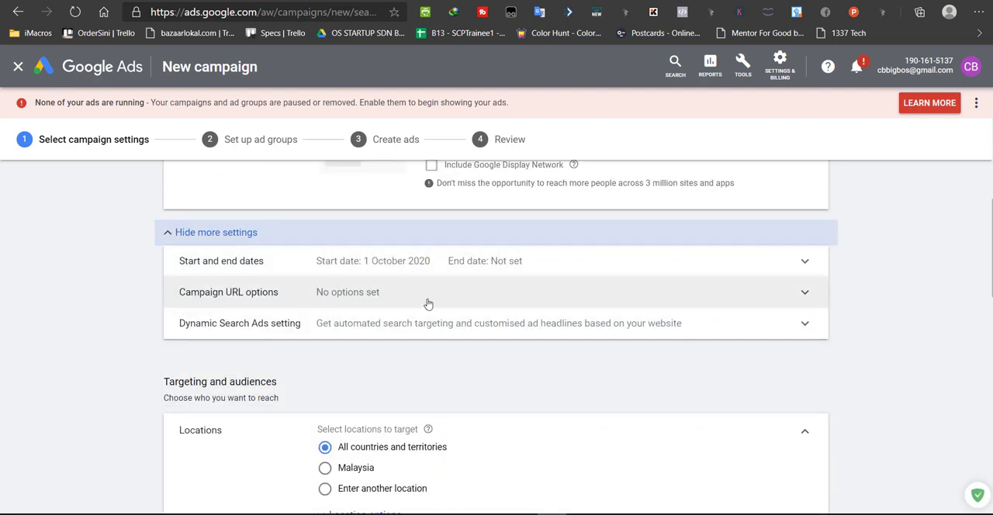
pyautogui.click(462, 270)
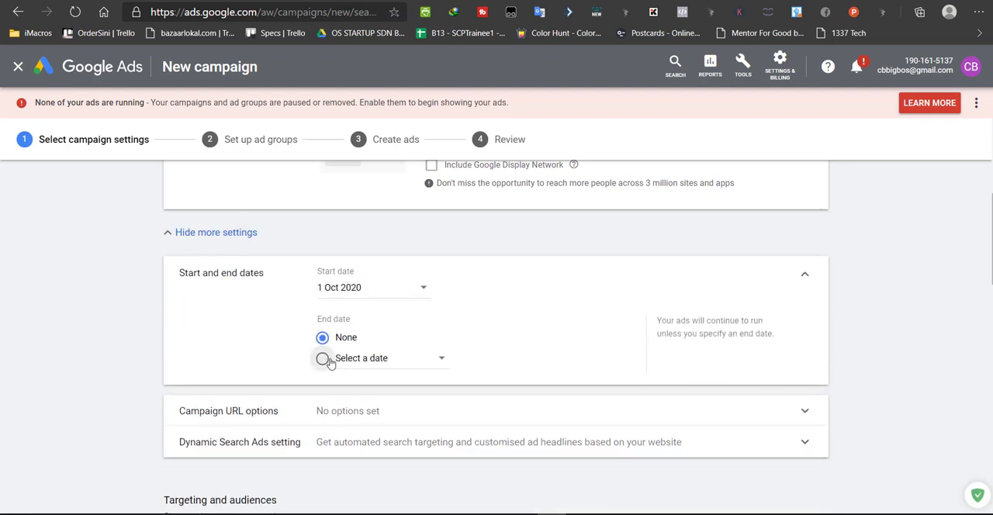
pyautogui.click(322, 358)
pyautogui.click(399, 366)
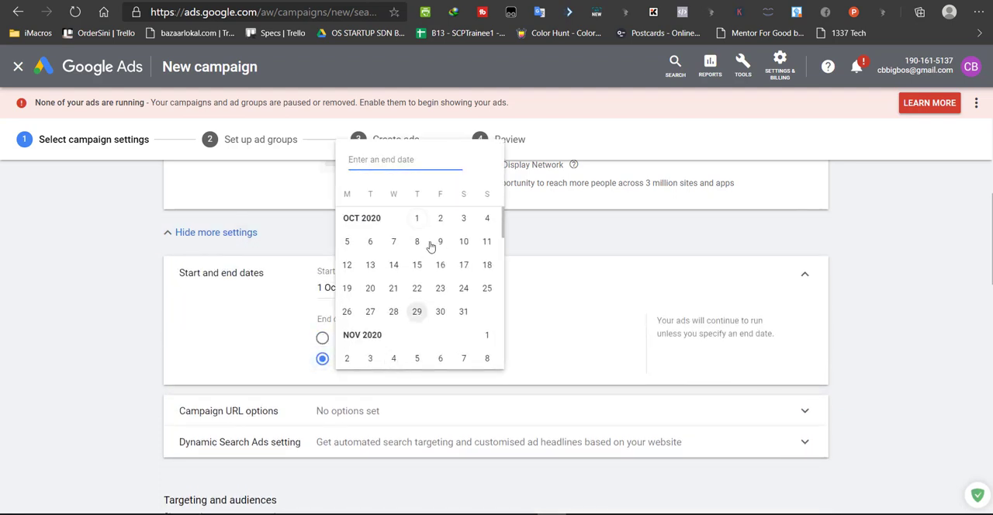
pyautogui.click(394, 243)
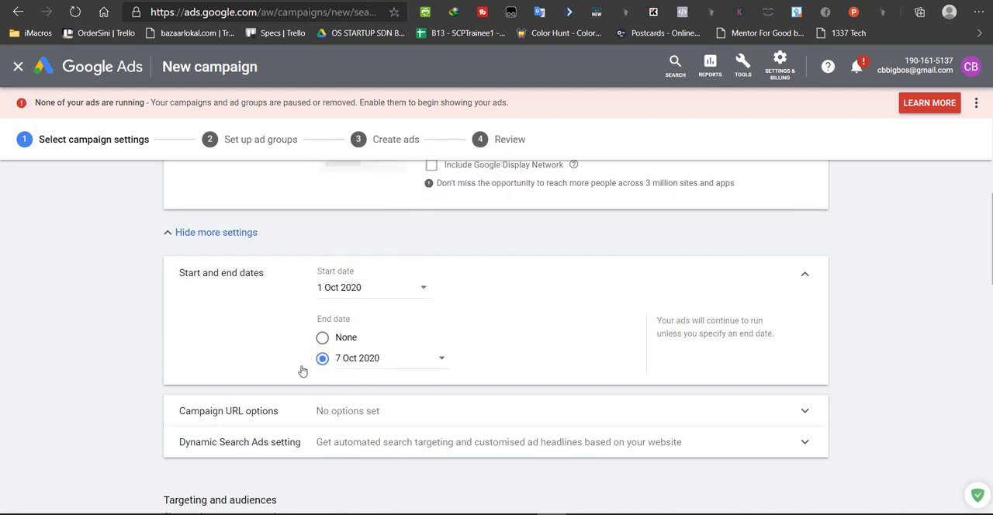
# Review the campaign URL options and collapse them without entering anything
pyautogui.scroll(-2, 381, 292)
pyautogui.click(380, 291)
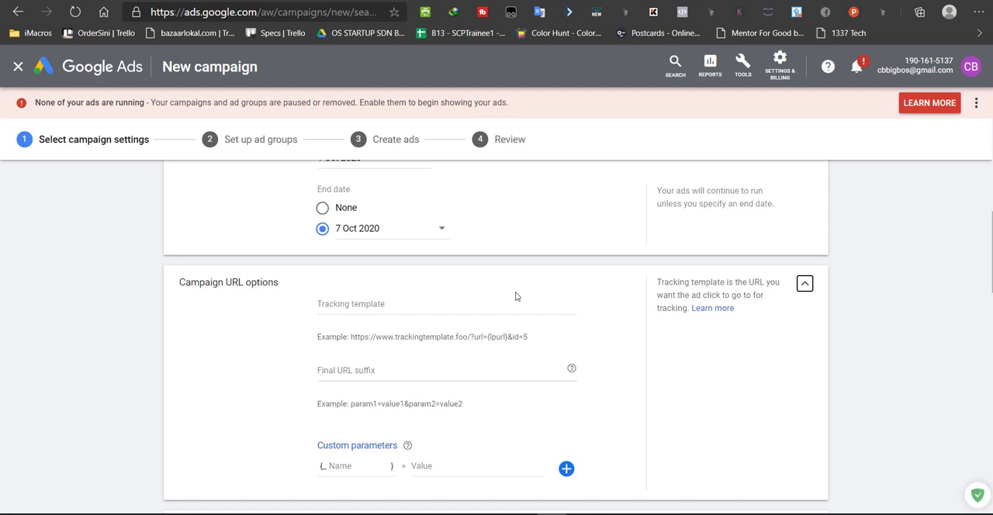
pyautogui.click(805, 284)
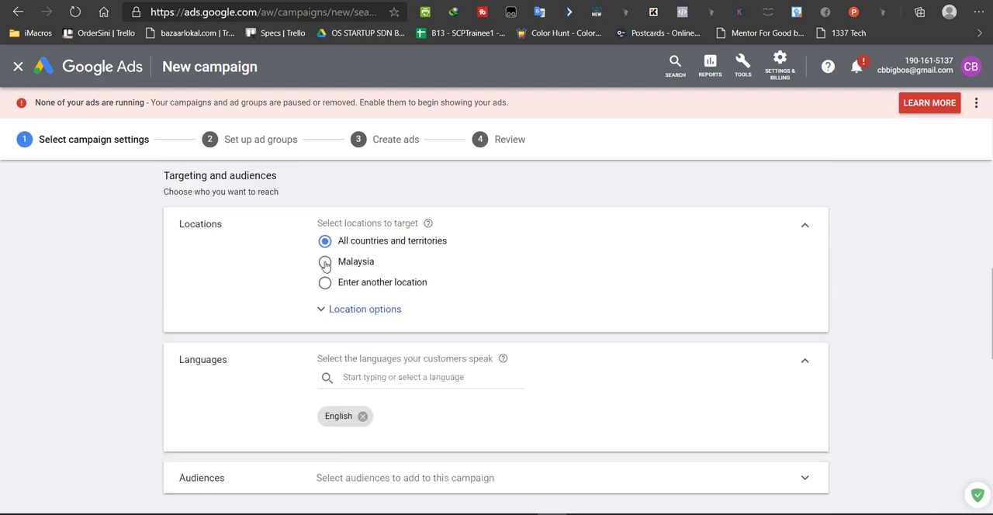
# Expand the location options, choose to enter another location, and target Kuala Lumpur city in Malaysia
pyautogui.click(330, 314)
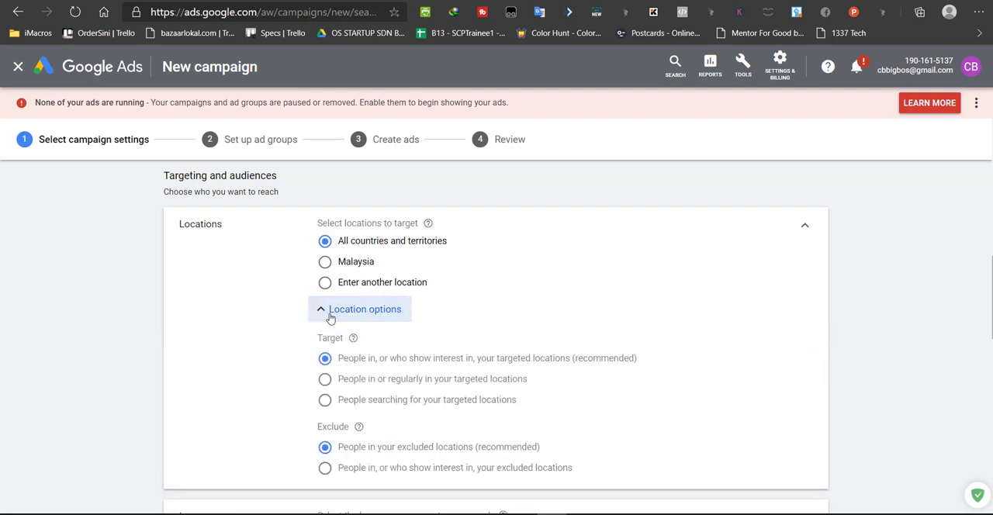
pyautogui.click(325, 284)
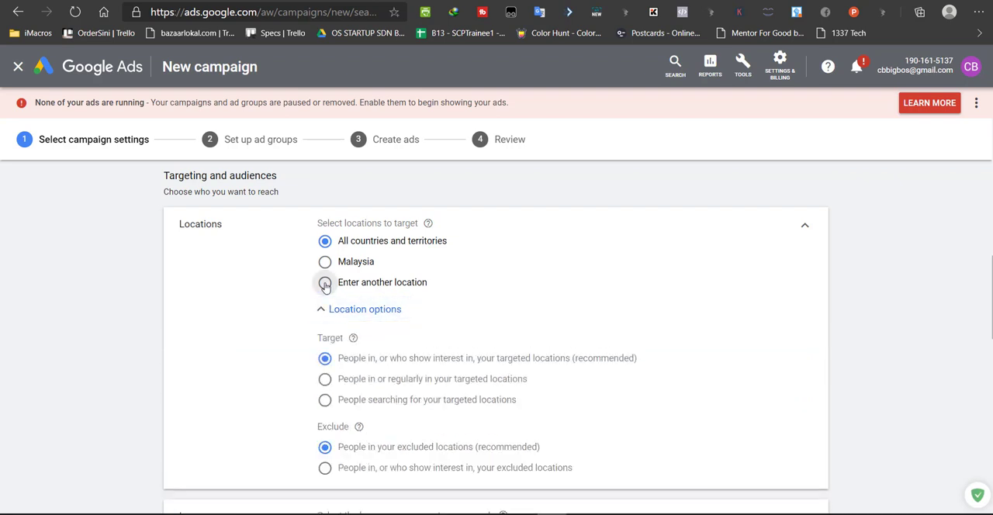
pyautogui.click(387, 313)
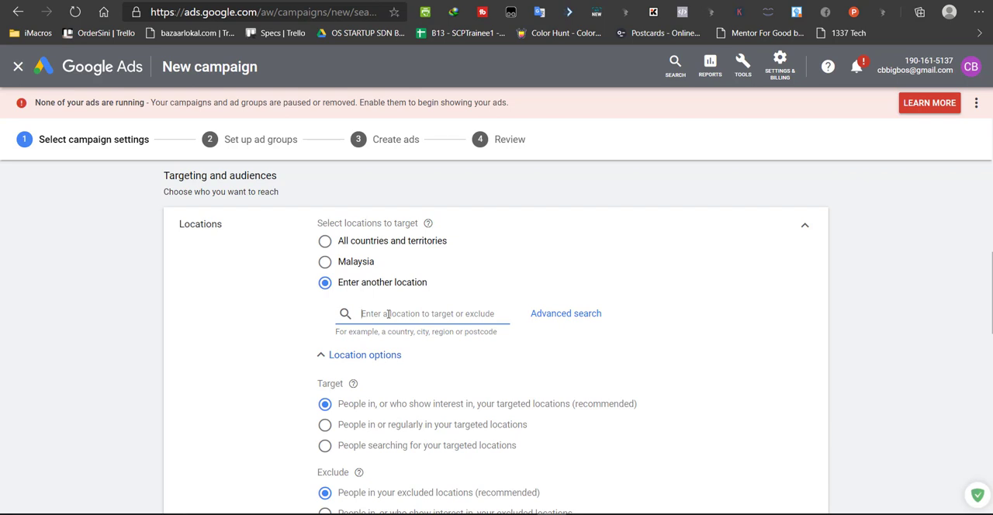
pyautogui.write('kuala lumpur')
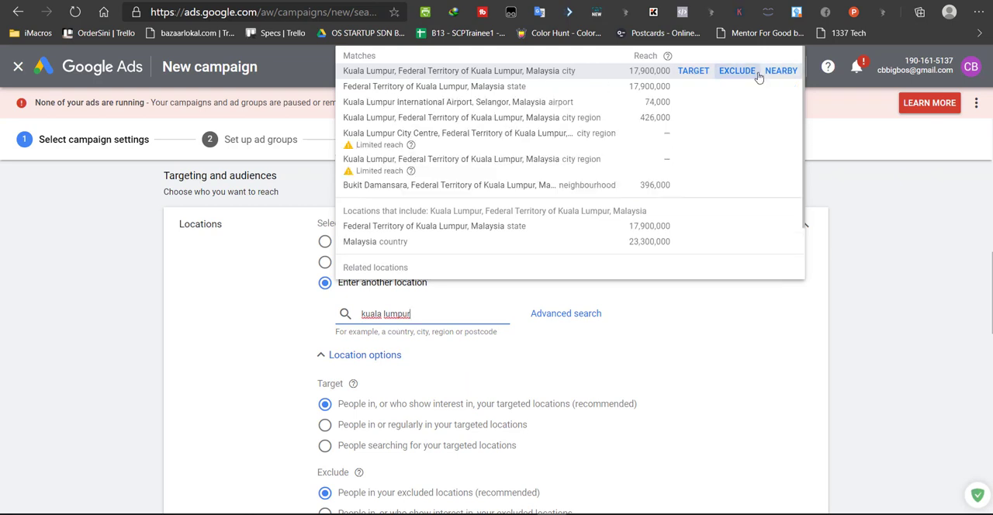
pyautogui.click(695, 71)
# Search for Kedah, replace the search with "alor setar", and target the Bandar Alor Setar, Kedah neighbourhood
pyautogui.scroll(-1, 671, 310)
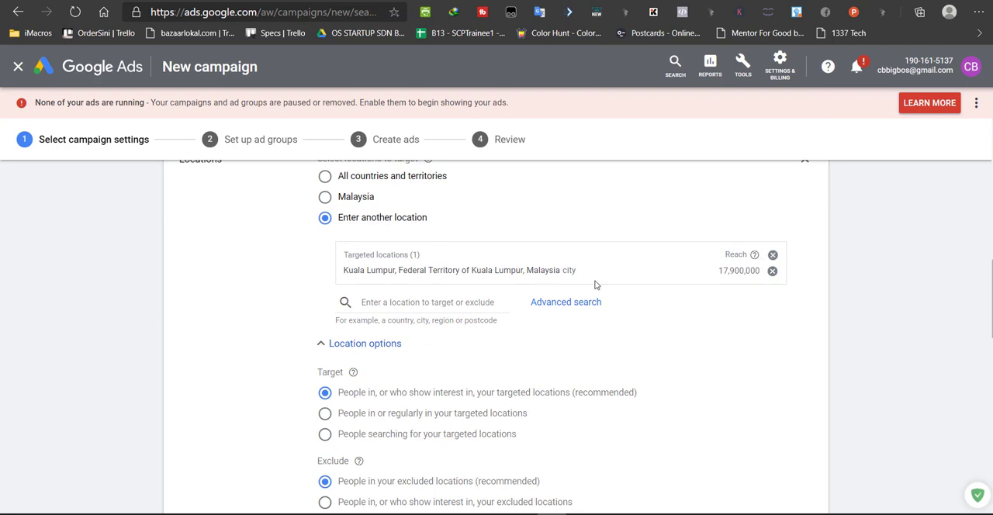
pyautogui.click(407, 302)
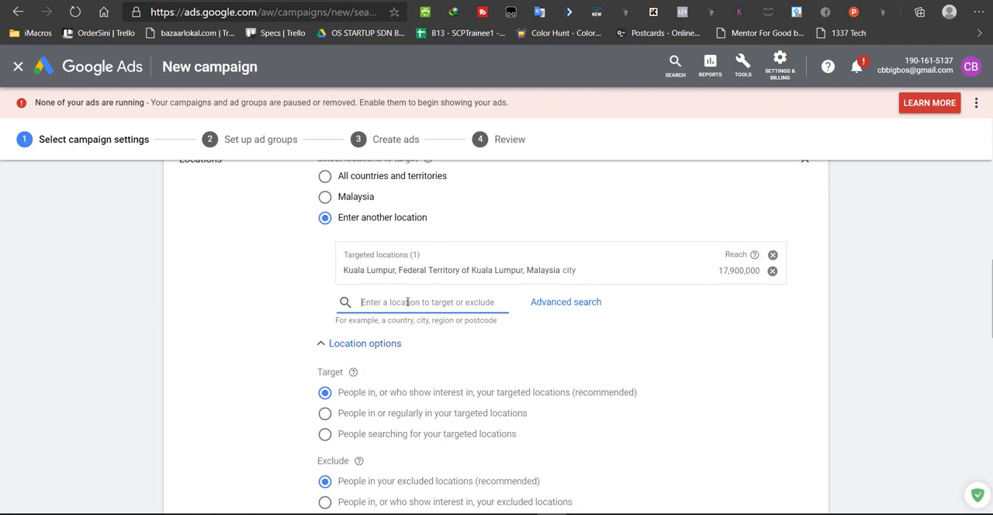
pyautogui.write('kedah')
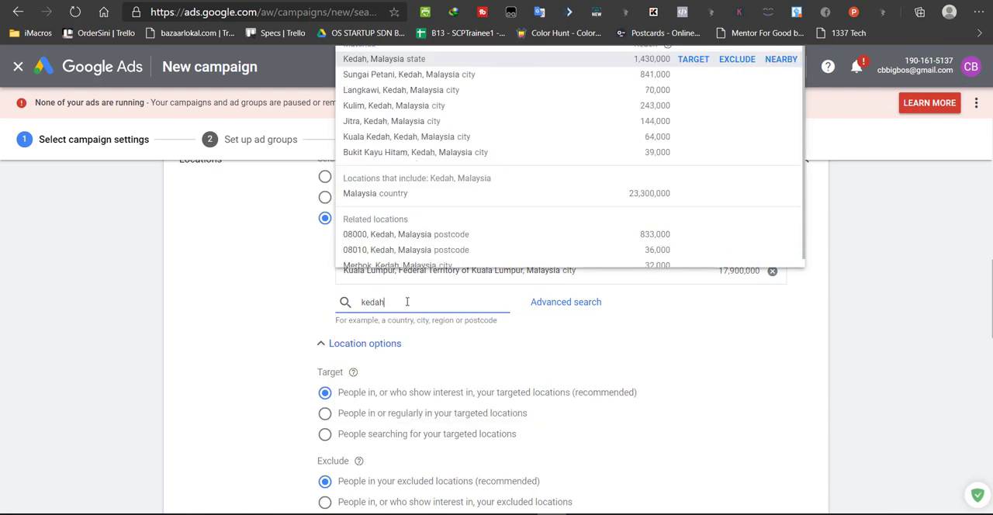
pyautogui.moveTo(406, 301); pyautogui.dragTo(361, 302)
pyautogui.press('BackSpace')
pyautogui.write('alor setar')
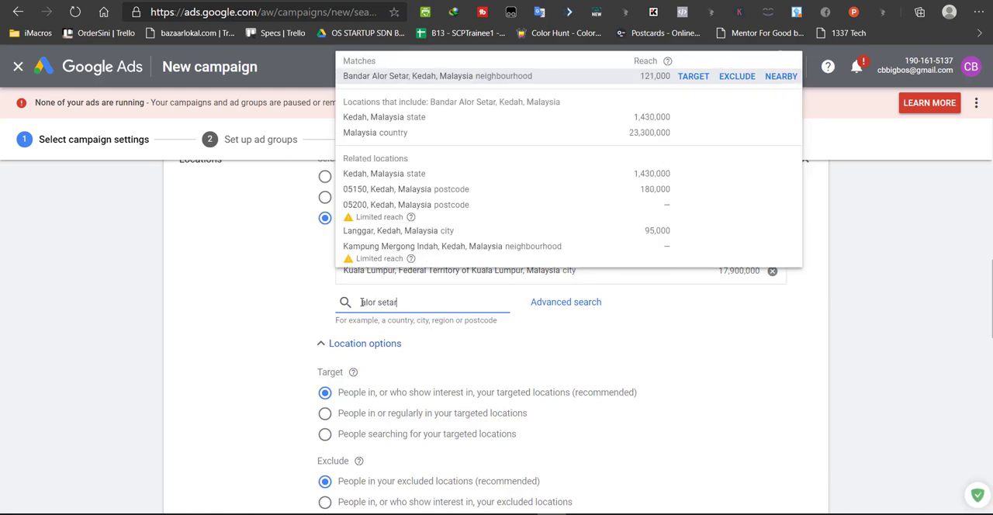
pyautogui.click(692, 76)
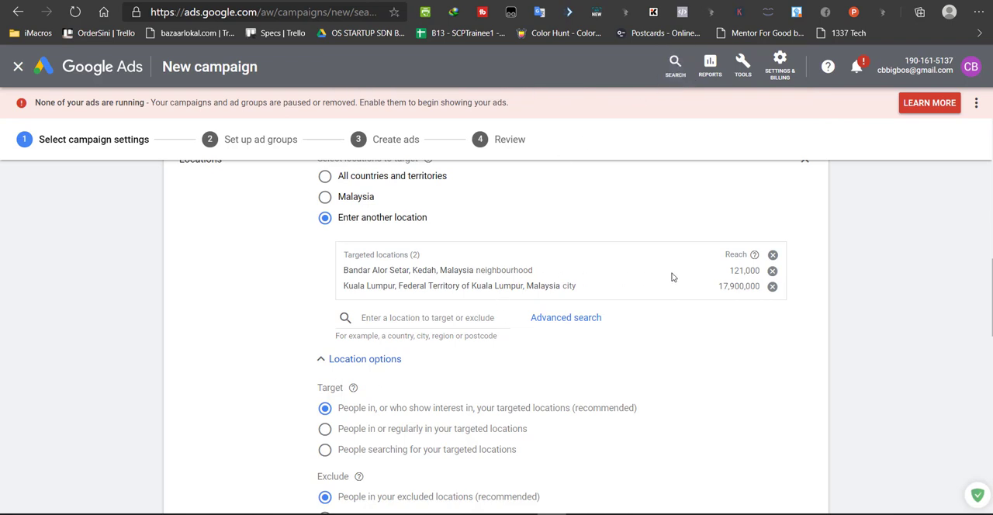
# Add the suggested Malay language alongside English in the campaign's language targeting
pyautogui.scroll(1, 471, 273)
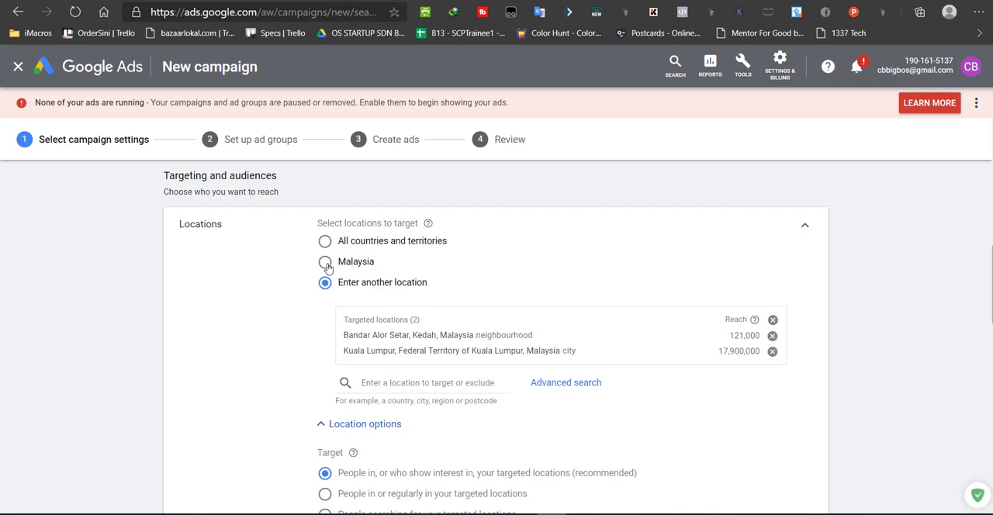
pyautogui.scroll(-3, 327, 266)
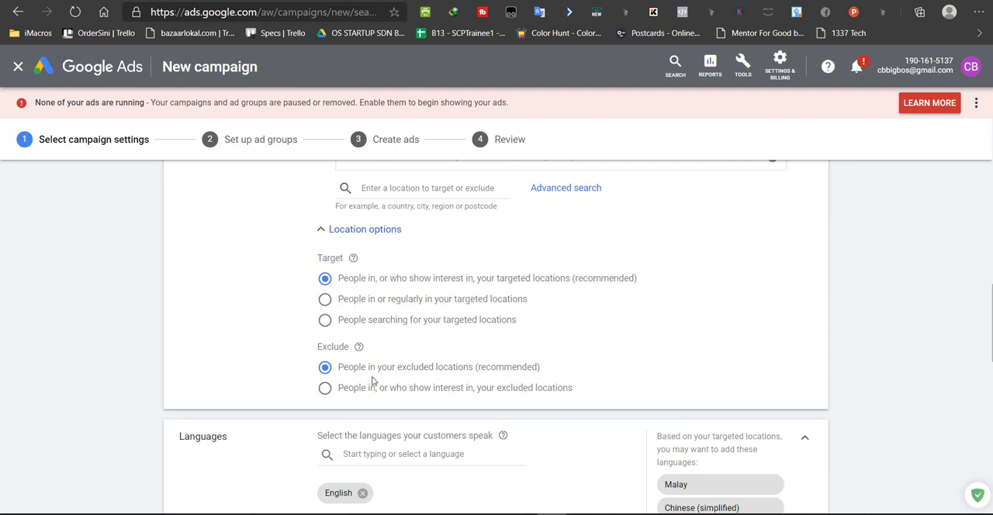
pyautogui.scroll(-2, 374, 380)
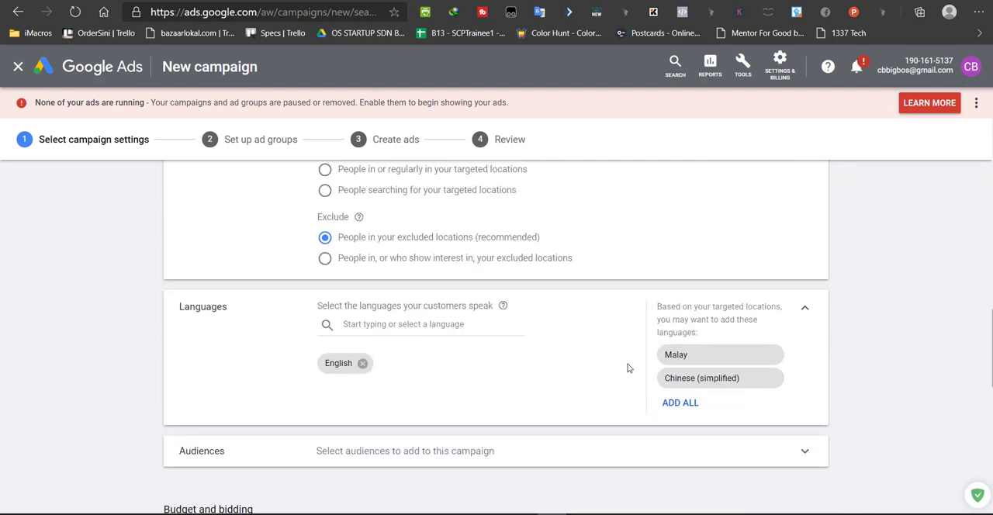
pyautogui.click(679, 358)
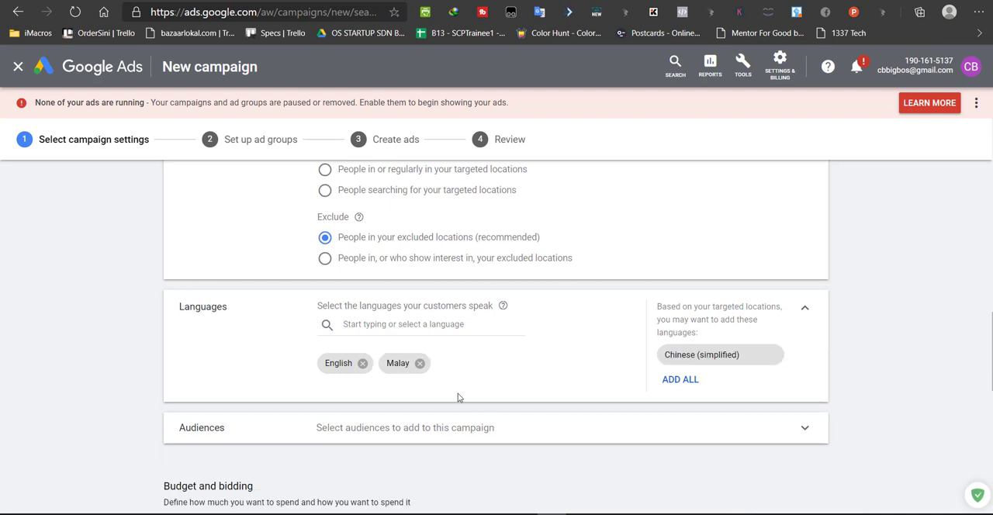
# Set the campaign's average daily budget to MYR 10
pyautogui.scroll(-2, 458, 397)
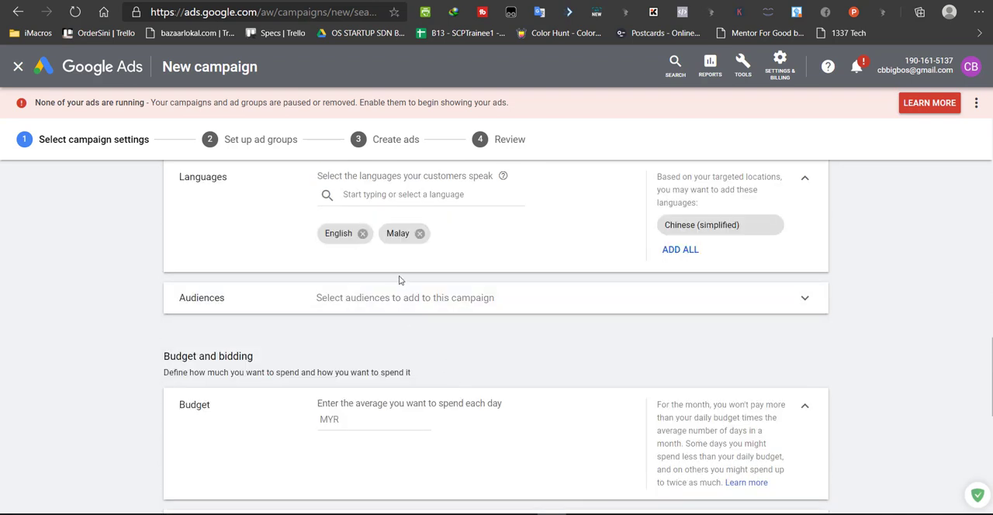
pyautogui.scroll(-3, 395, 323)
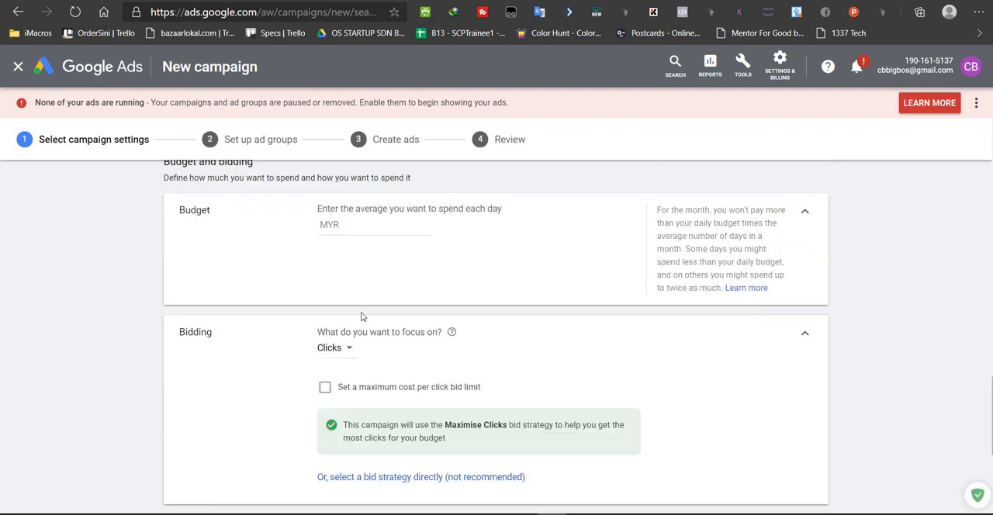
pyautogui.scroll(1, 844, 355)
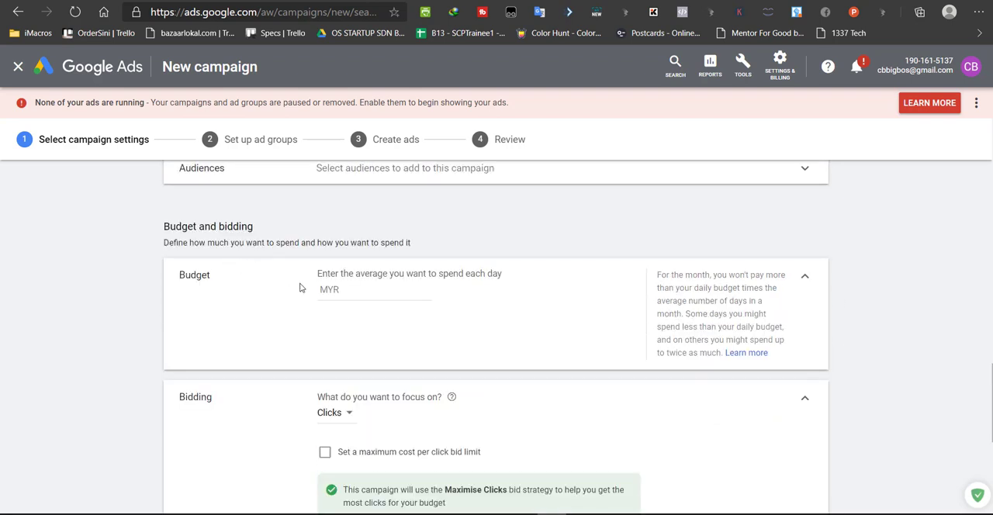
pyautogui.moveTo(314, 278); pyautogui.dragTo(500, 276)
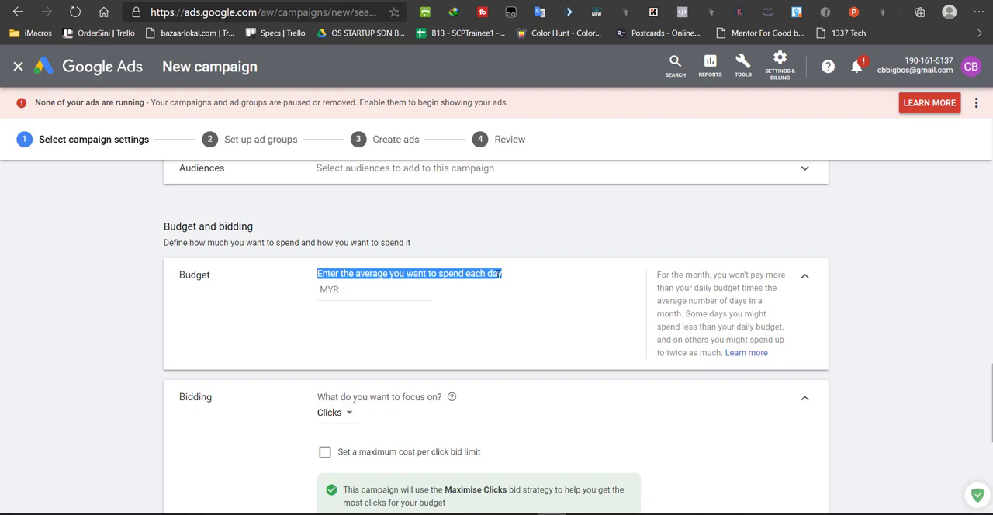
pyautogui.click(373, 298)
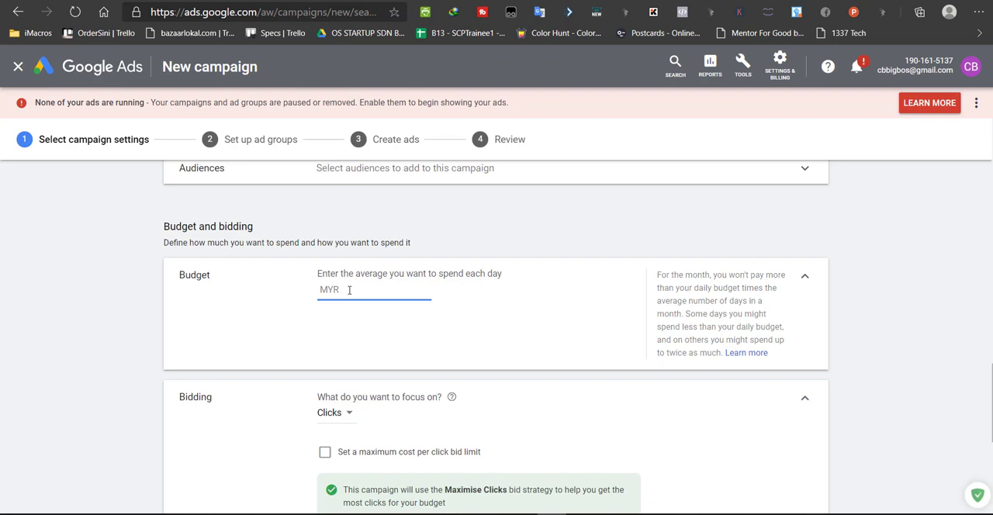
pyautogui.scroll(-2, 397, 285)
pyautogui.scroll(2, 404, 287)
pyautogui.scroll(-1, 375, 289)
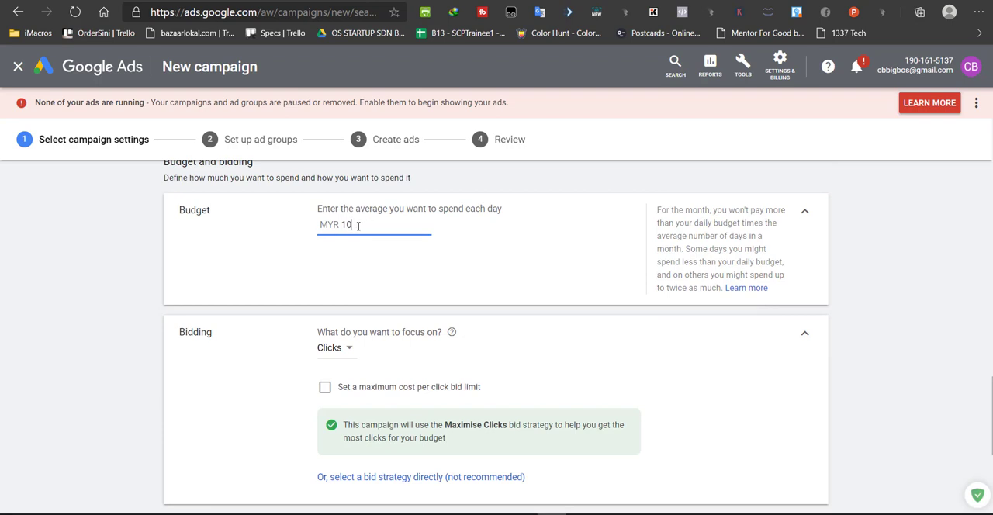
# Review the available bidding focus options and keep Clicks as the focus
pyautogui.scroll(-1, 362, 309)
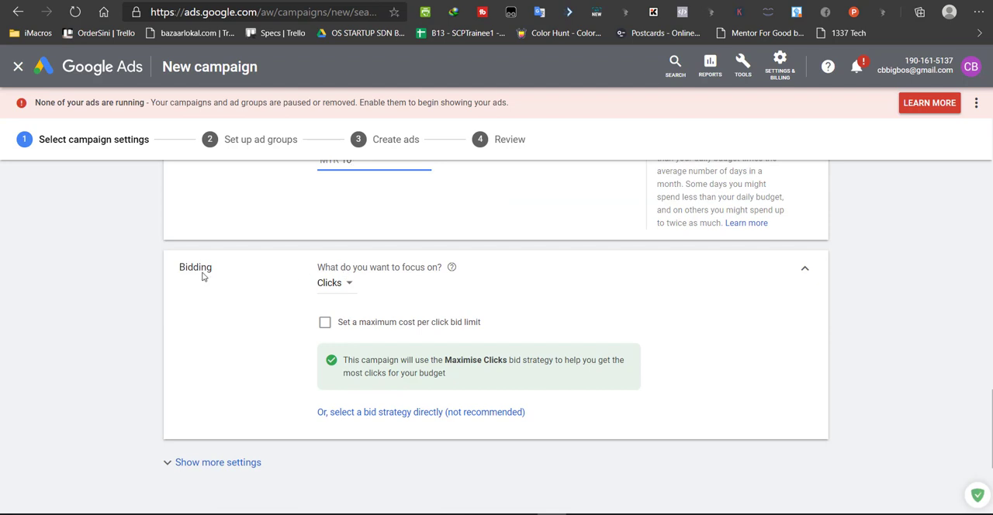
pyautogui.click(349, 285)
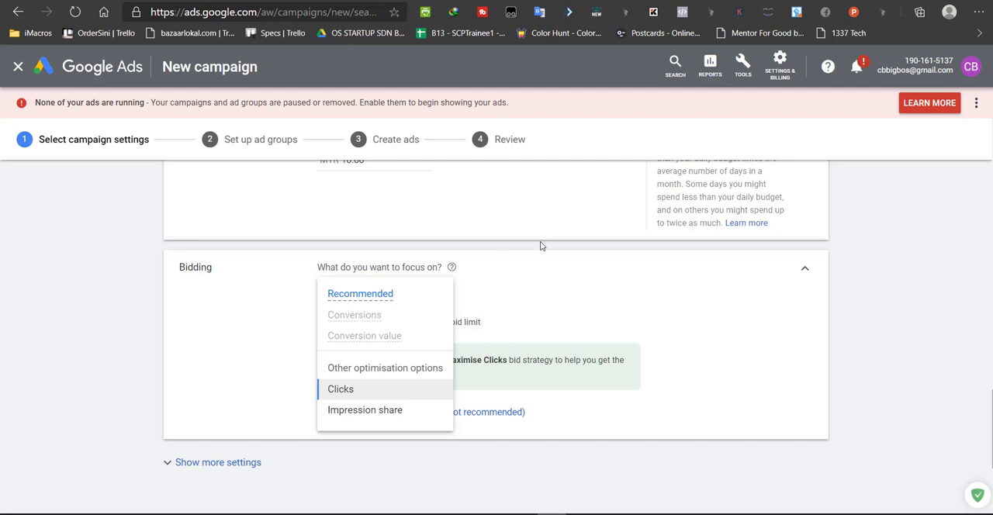
pyautogui.moveTo(363, 334)
pyautogui.click(341, 295)
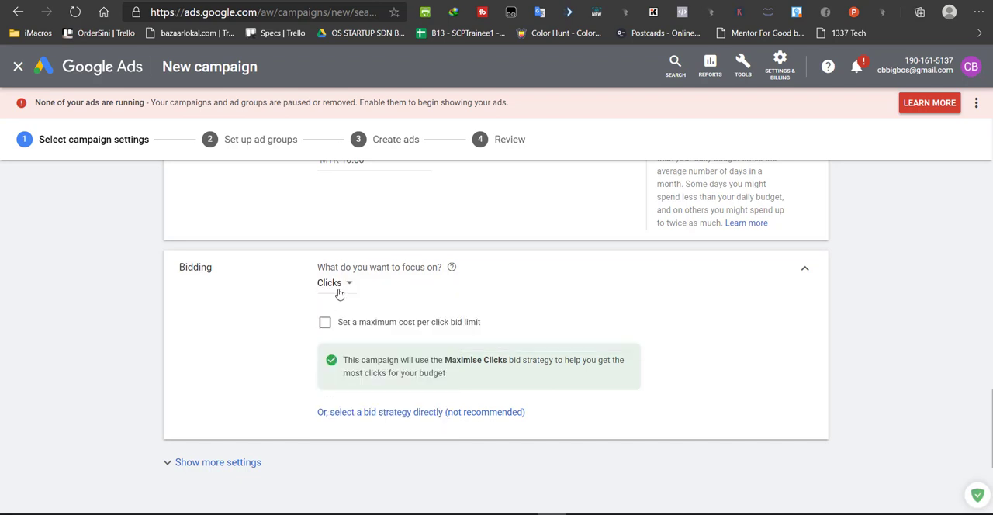
# Enable the maximum cost per click bid limit for the campaign and go to its MYR amount
pyautogui.click(324, 323)
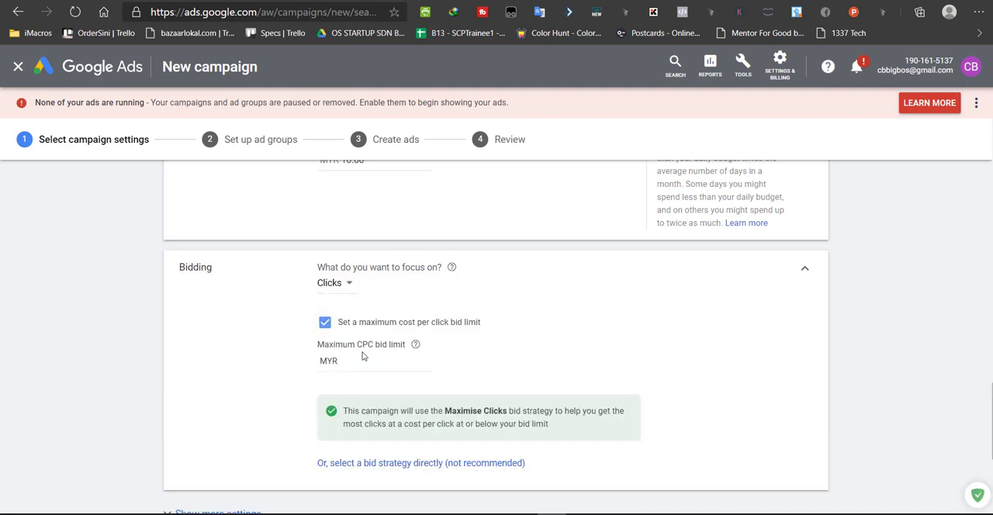
pyautogui.click(363, 362)
pyautogui.moveTo(368, 362); pyautogui.dragTo(294, 361)
pyautogui.moveTo(375, 343); pyautogui.dragTo(351, 345)
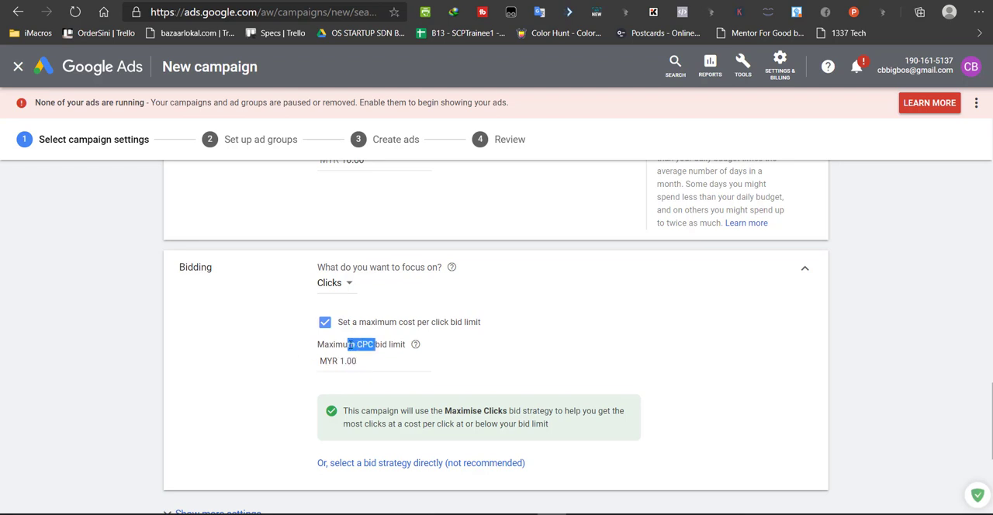
pyautogui.click(367, 356)
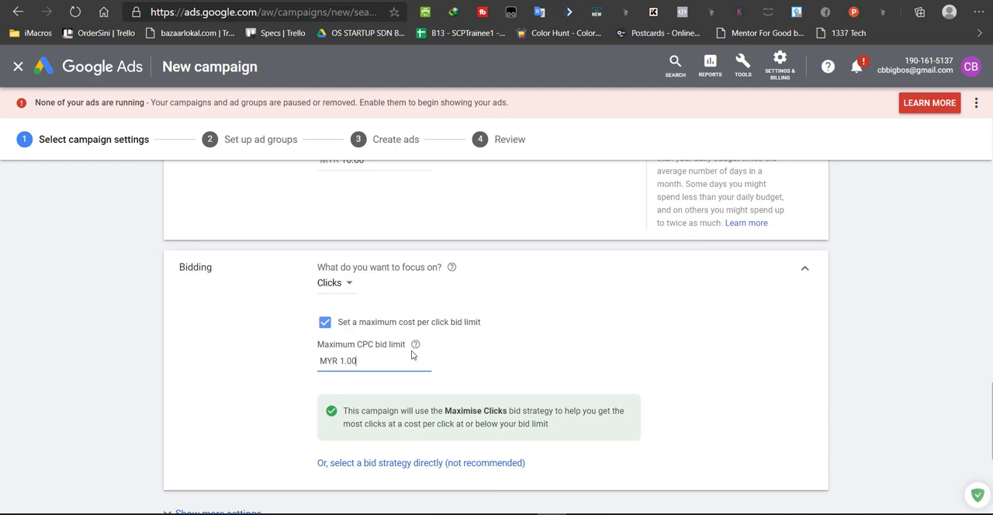
pyautogui.click(509, 336)
# Show the additional bidding settings, then save the campaign settings and continue to the ad group setup
pyautogui.scroll(-3, 345, 361)
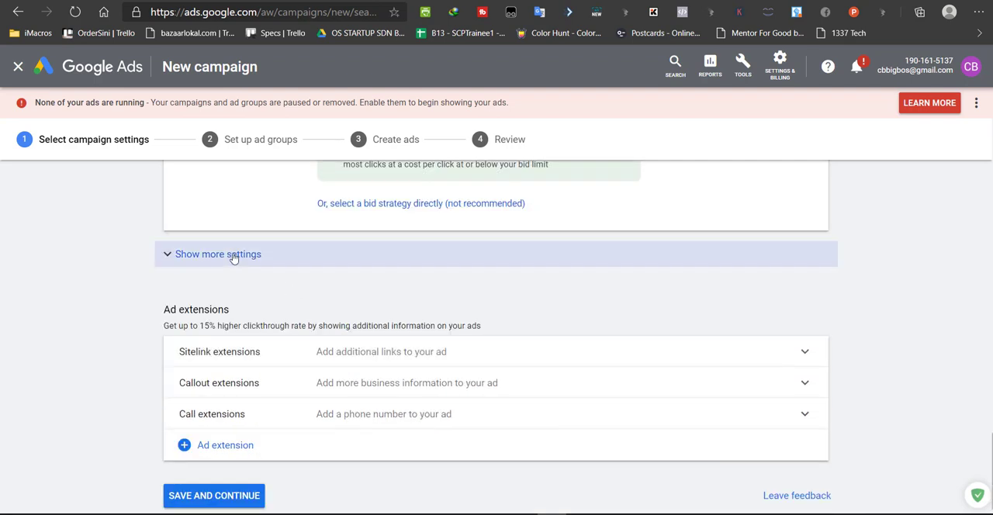
pyautogui.click(211, 262)
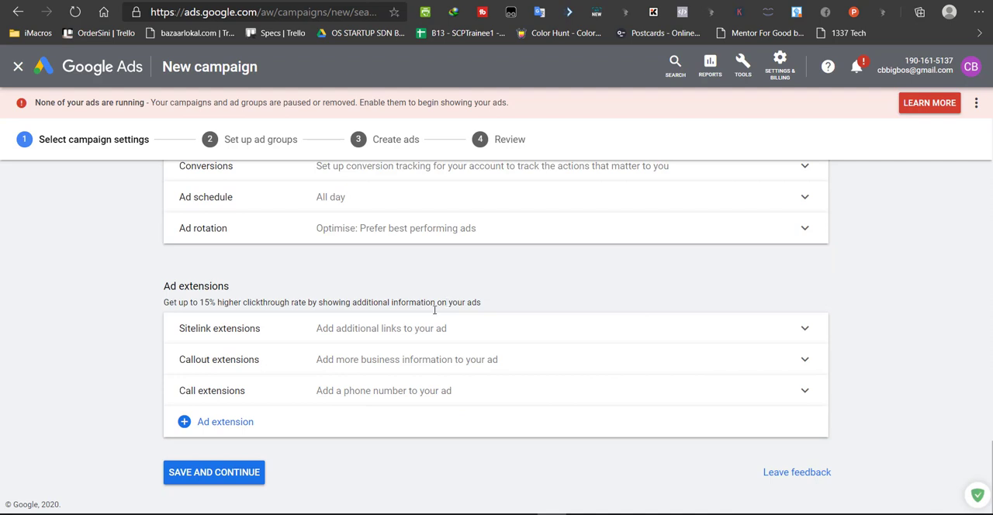
pyautogui.click(214, 473)
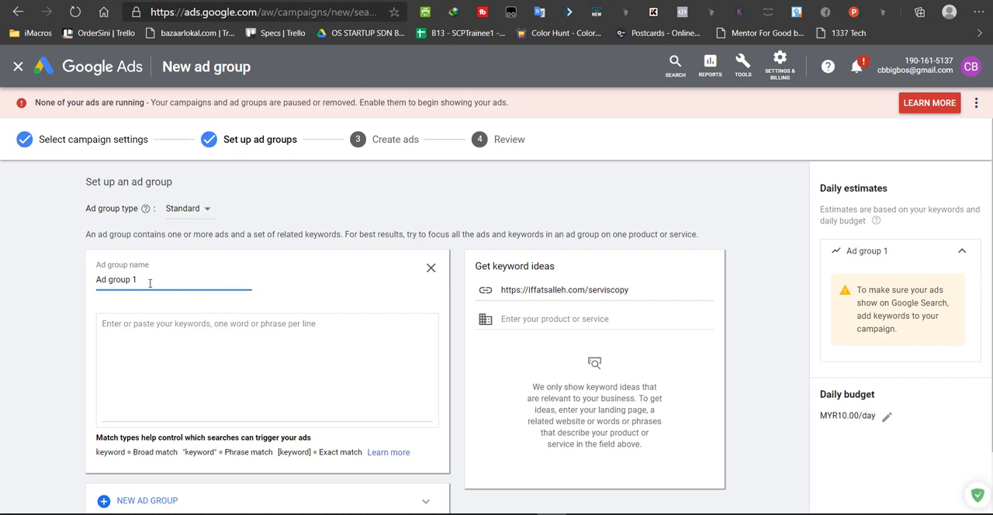
# Rename the first ad group as "penulisan"
pyautogui.moveTo(150, 283); pyautogui.dragTo(84, 284)
pyautogui.write('penulisan')
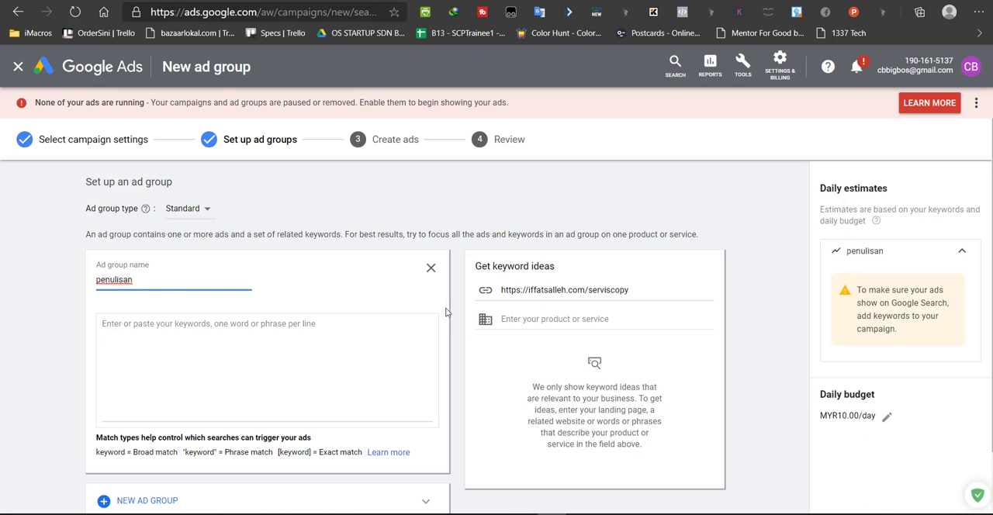
pyautogui.click(398, 298)
# Get keyword ideas for the product or service "copywriting"
pyautogui.scroll(-1, 409, 300)
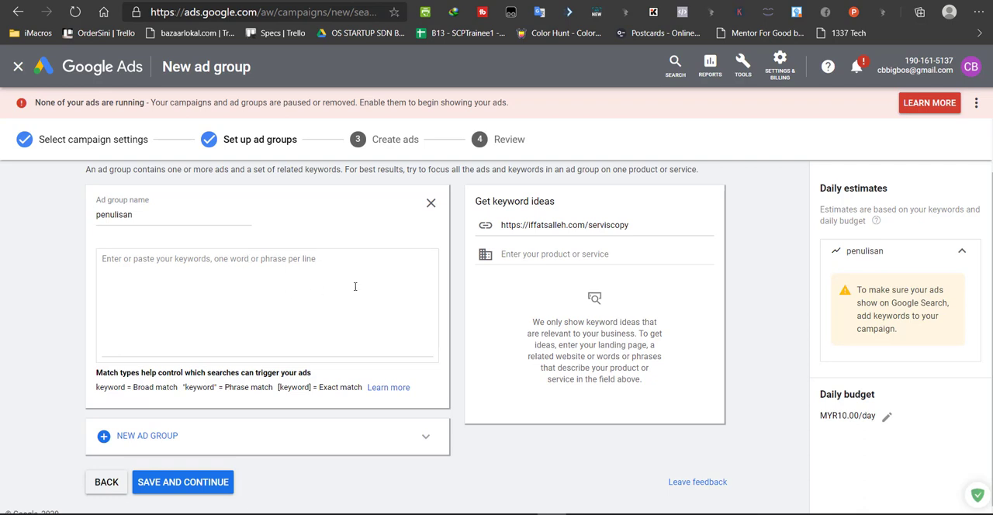
pyautogui.click(560, 254)
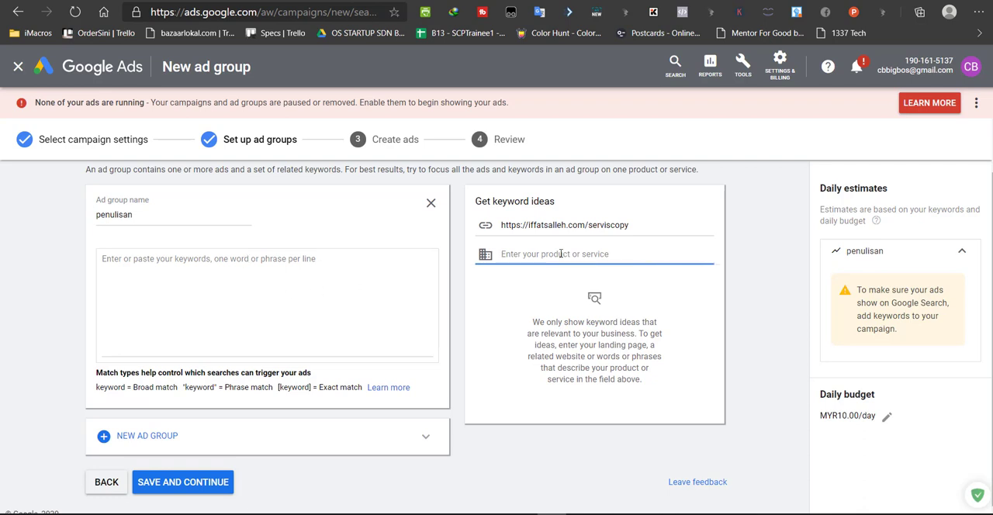
pyautogui.write('copyw')
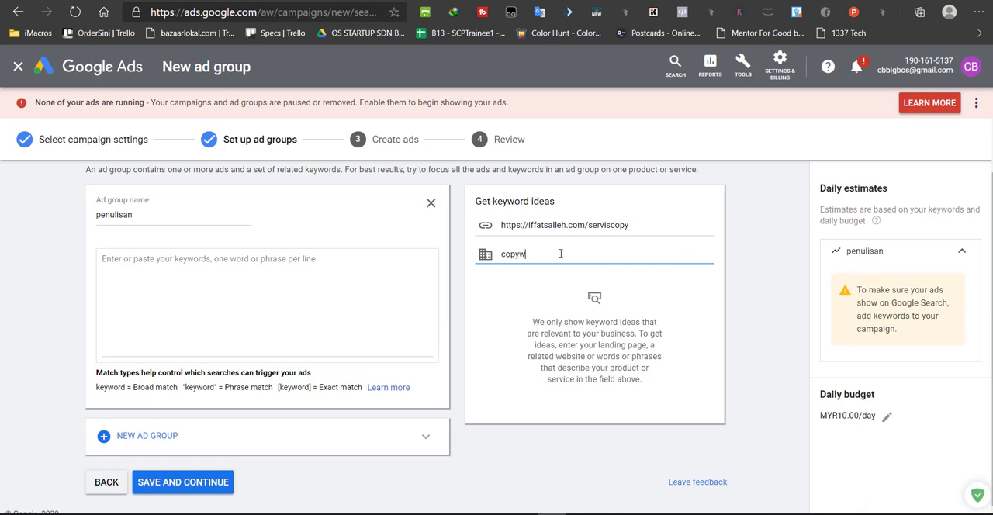
pyautogui.write('riting')
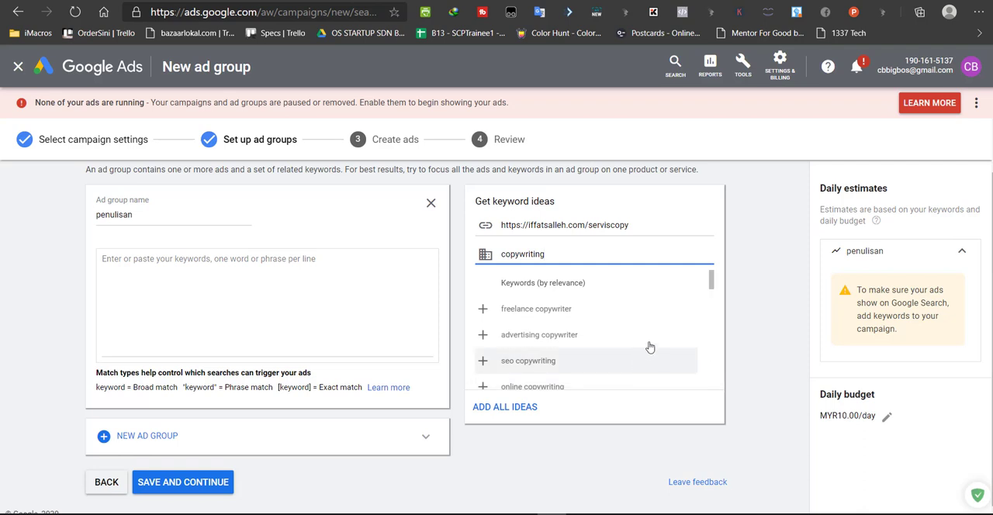
# Add the suggested keywords freelance copywriter, advertising copywriter, seo copywriting and website copywriting to the ad group
pyautogui.click(527, 314)
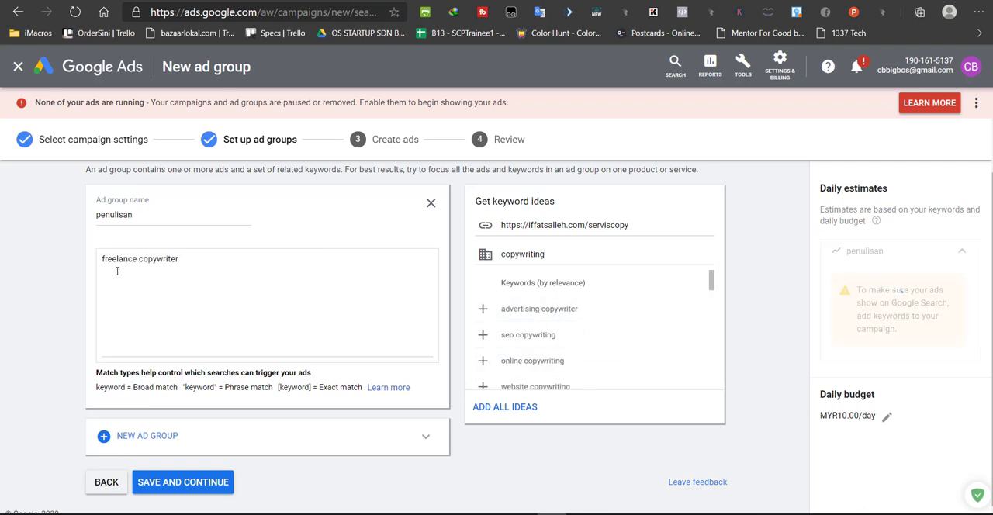
pyautogui.click(520, 314)
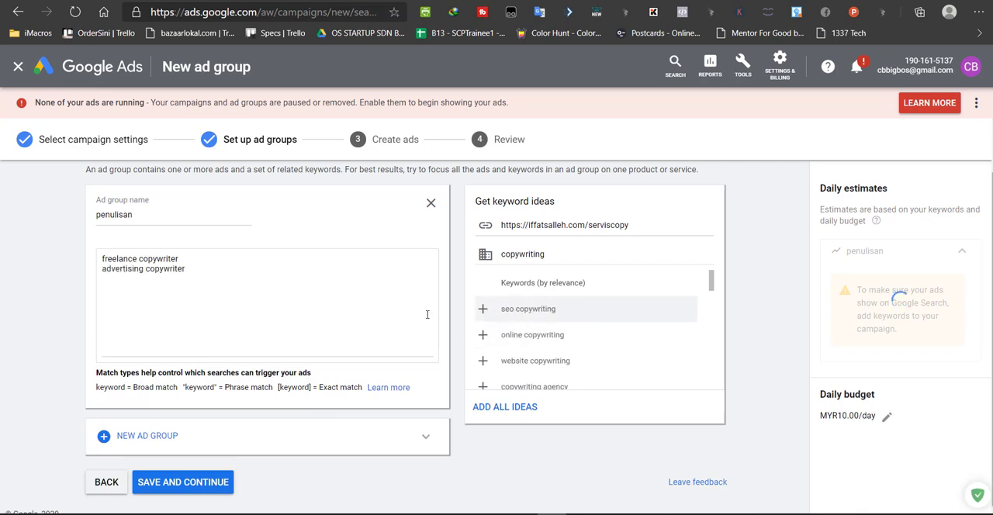
pyautogui.click(513, 310)
pyautogui.click(548, 338)
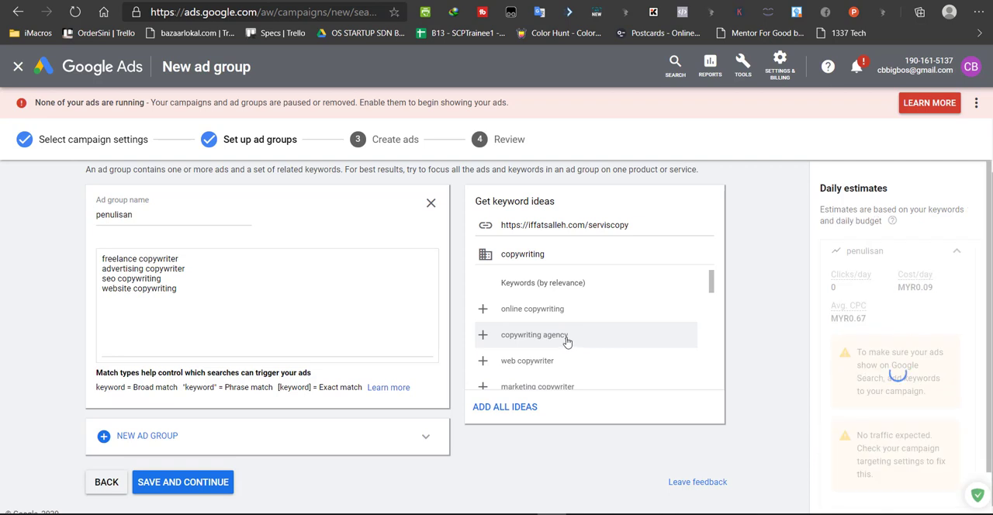
# Add the suggested keywords copywriting agency, web copywriter, marketing copywriter and advertising copy to the ad group
pyautogui.click(566, 339)
pyautogui.click(570, 339)
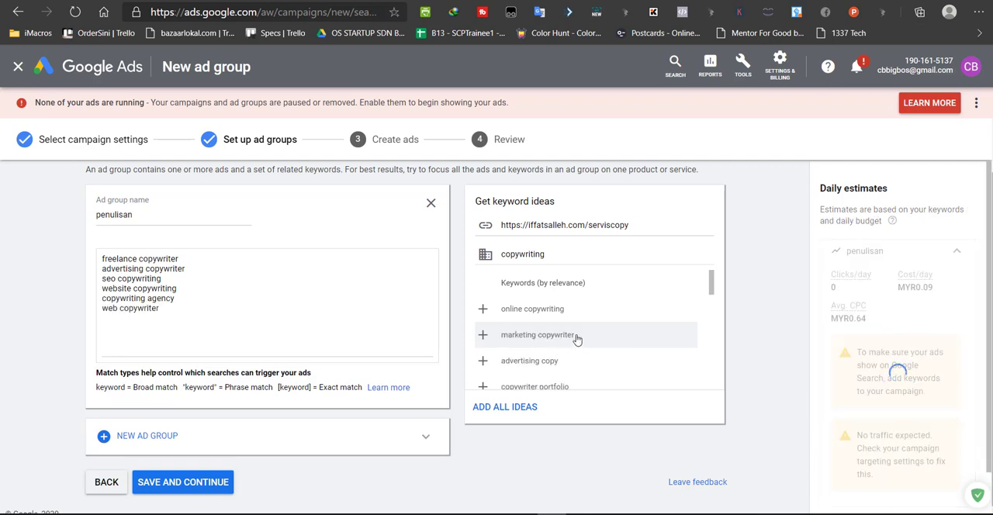
pyautogui.click(576, 337)
pyautogui.click(576, 339)
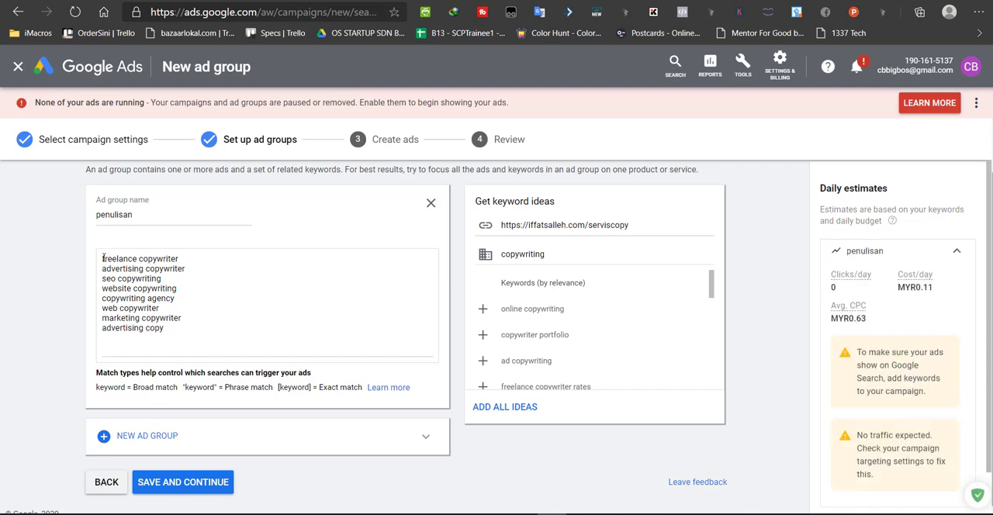
# Get keyword ideas for the product or service "gastrik" and look through the suggestions
pyautogui.doubleClick(549, 253)
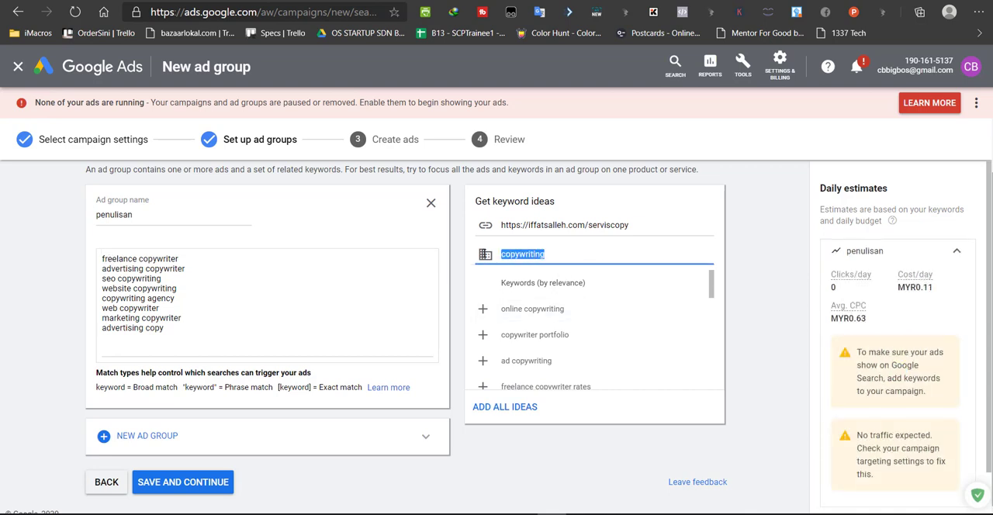
pyautogui.write('gastrik')
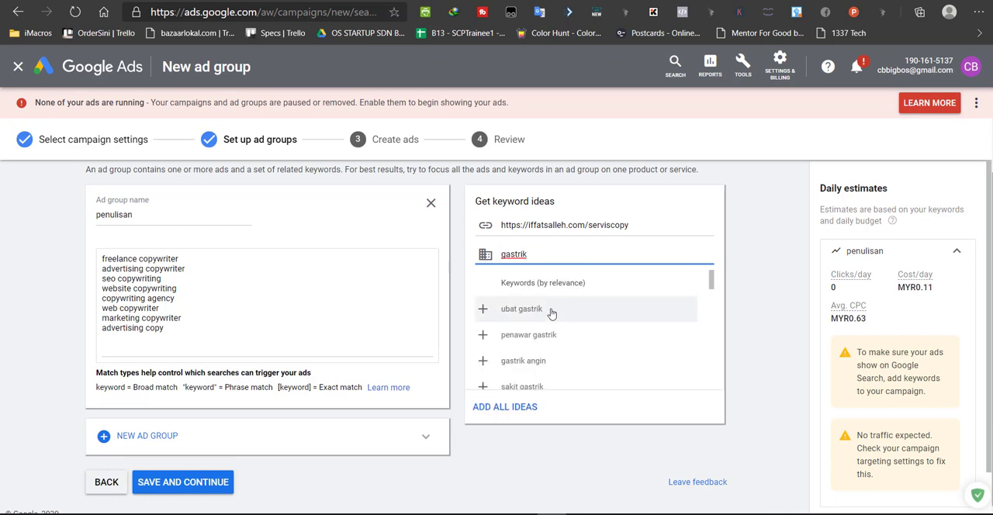
pyautogui.scroll(-1, 536, 328)
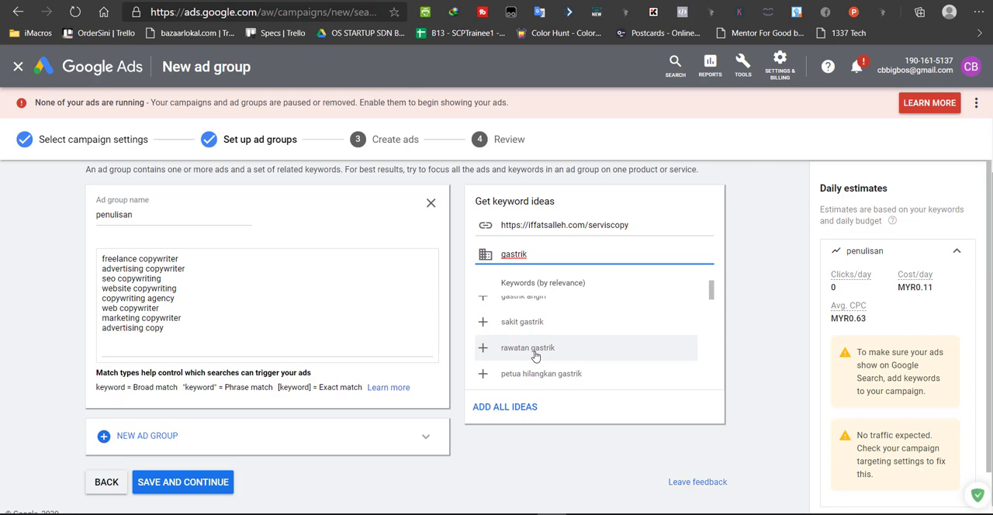
pyautogui.scroll(-1, 535, 355)
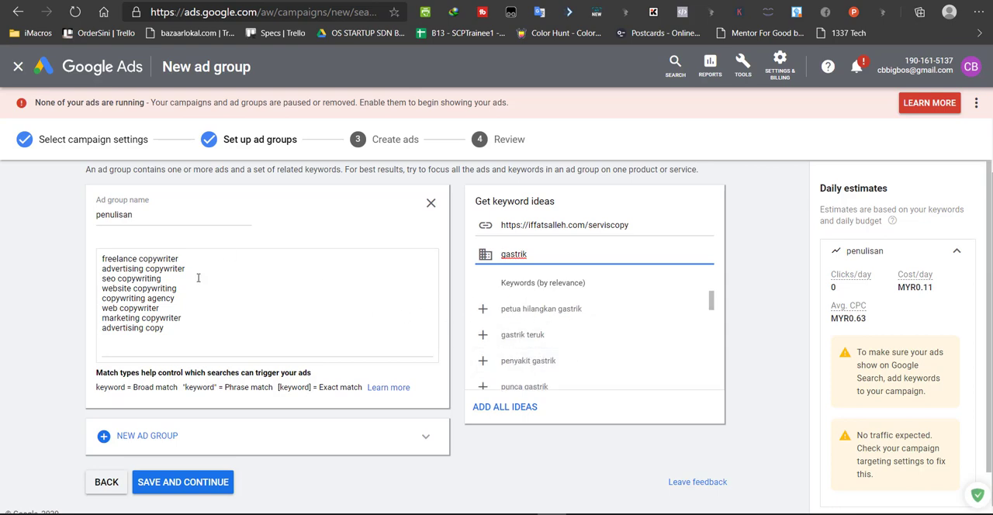
# Switch to the PowerPoint presentation and present the KEYWORD slide as a full-screen slide show
pyautogui.hotkey('alt', 'Tab')
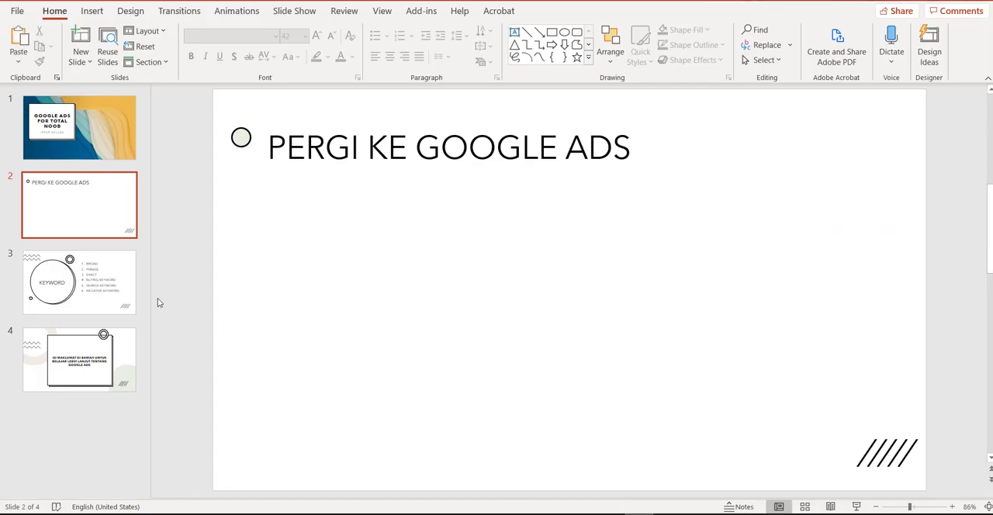
pyautogui.click(91, 287)
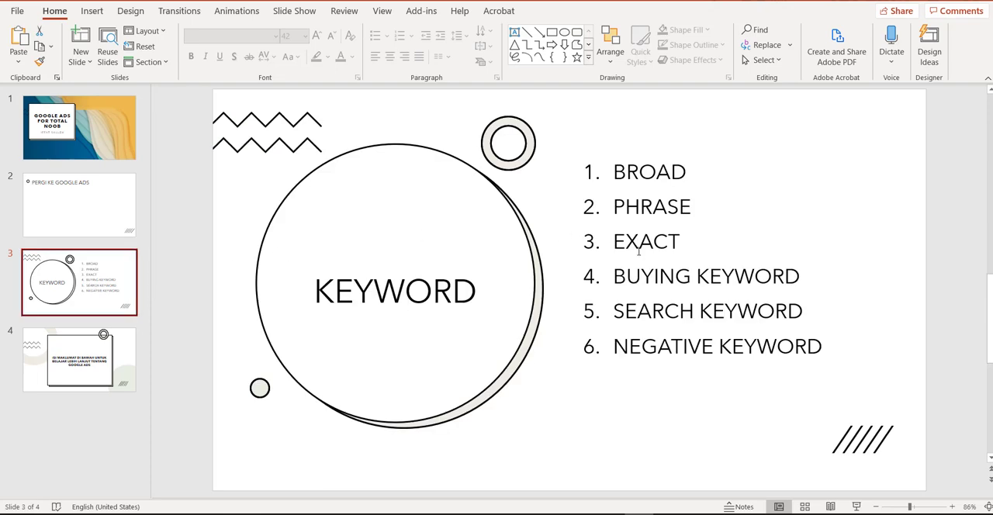
pyautogui.click(856, 507)
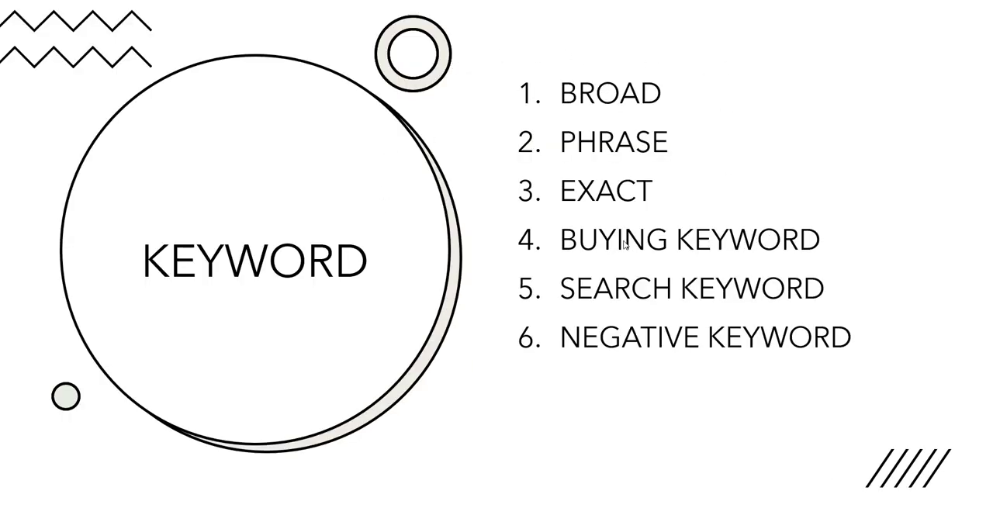
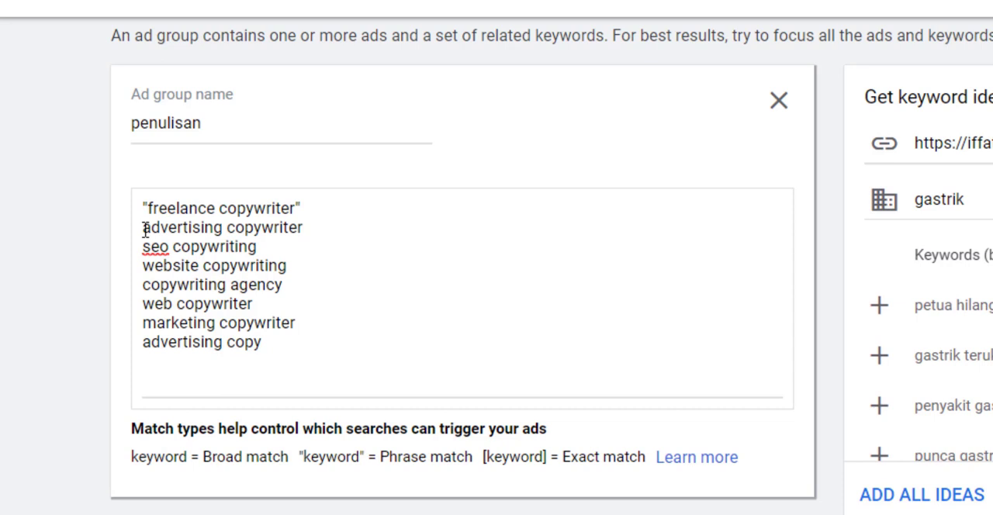
# Make the advertising copywriter keyword an exact match by enclosing it in square brackets
pyautogui.click(144, 228)
pyautogui.write('[')
pyautogui.click(332, 225)
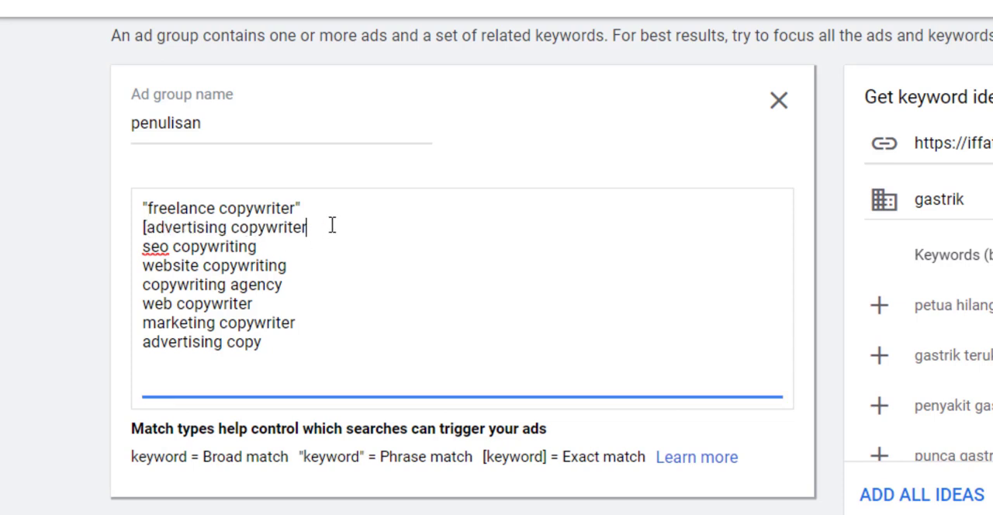
pyautogui.write(']')
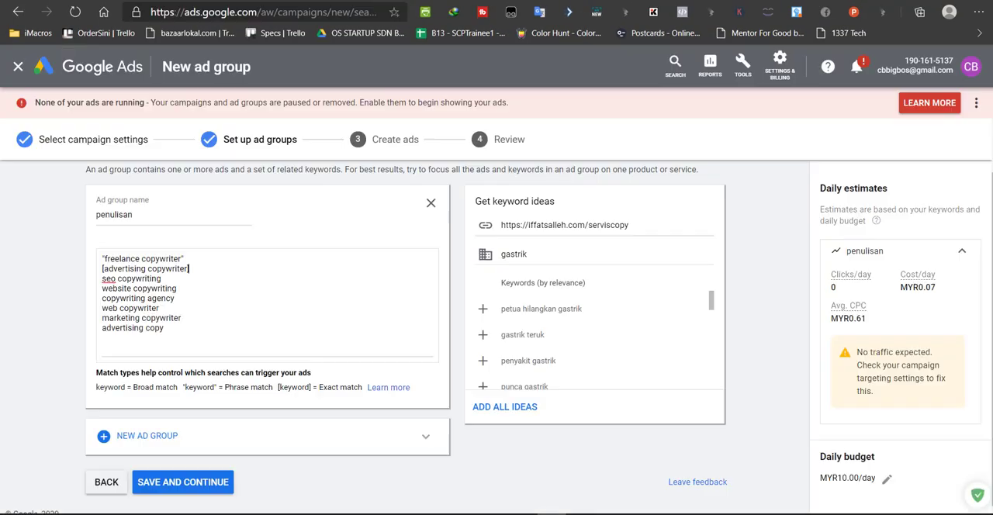
pyautogui.write(']')
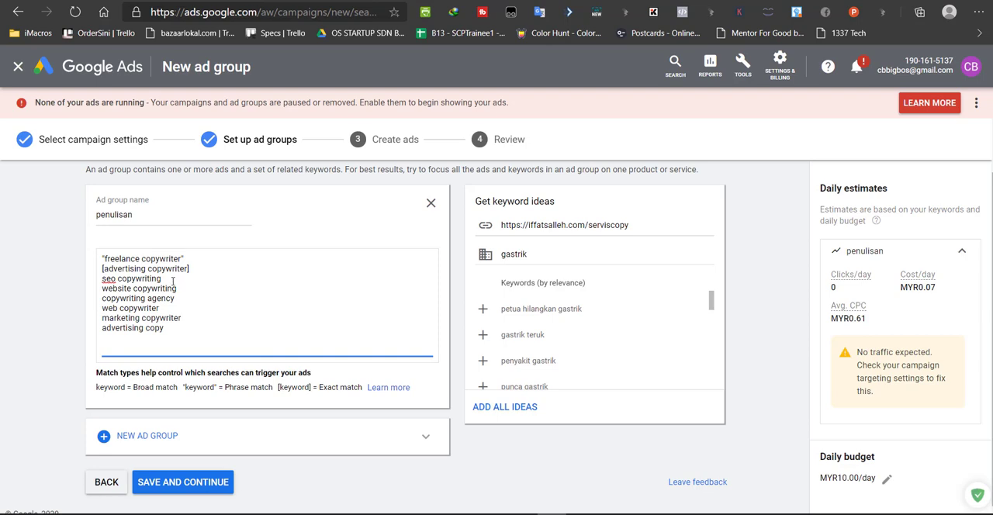
# Search Google for "seo copywriting", look over the results and suggested searches, and return to the ad group
pyautogui.moveTo(156, 278); pyautogui.dragTo(95, 282)
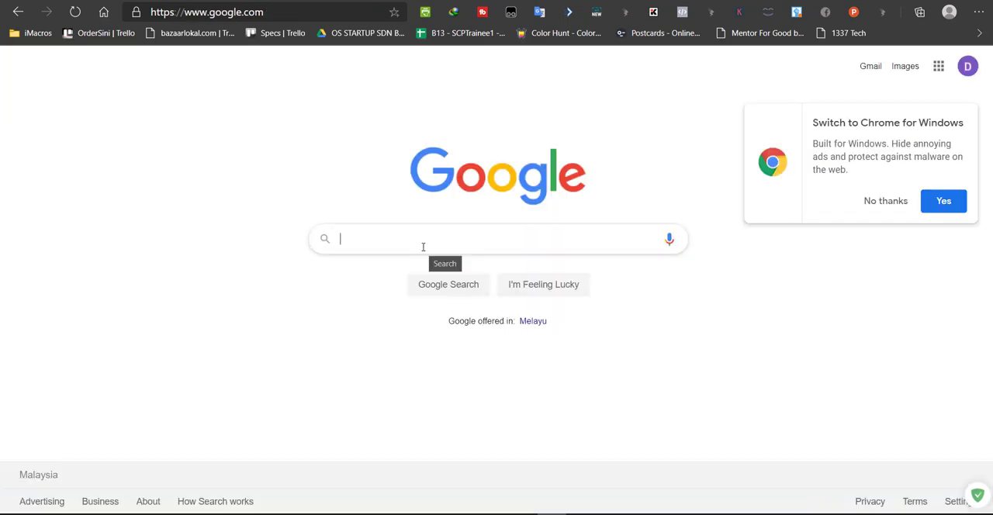
pyautogui.write('seo copywriti')
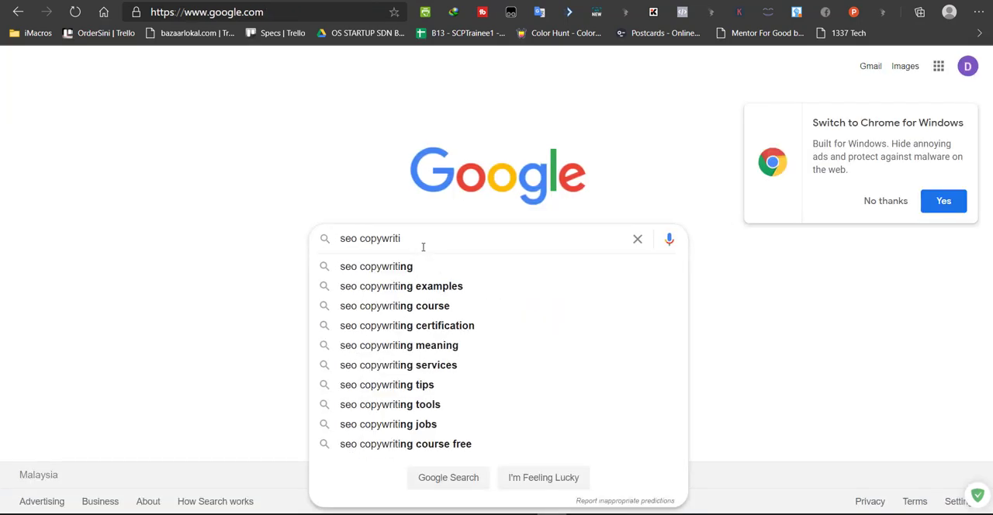
pyautogui.write('ng')
pyautogui.press('Return')
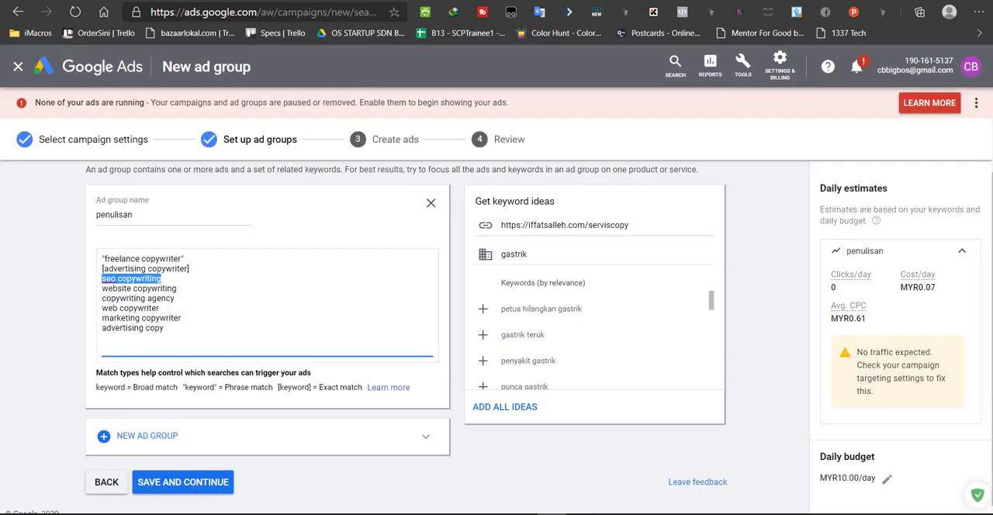
pyautogui.click(174, 280)
pyautogui.moveTo(220, 279); pyautogui.dragTo(324, 285)
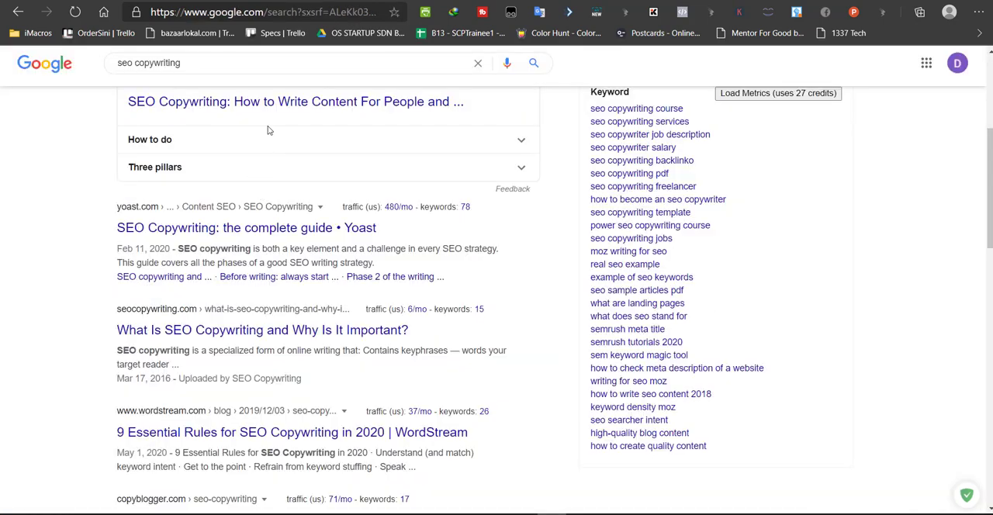
pyautogui.scroll(4, 267, 130)
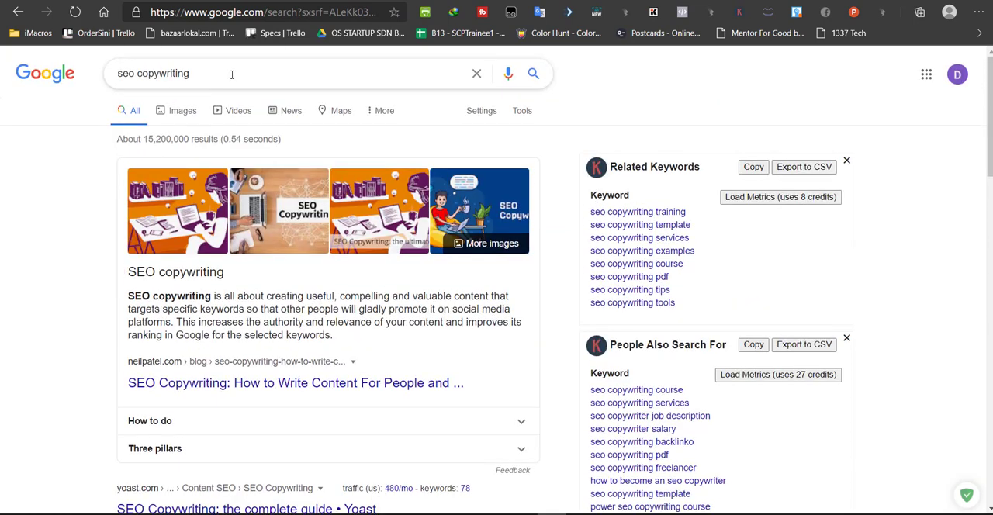
pyautogui.click(231, 74)
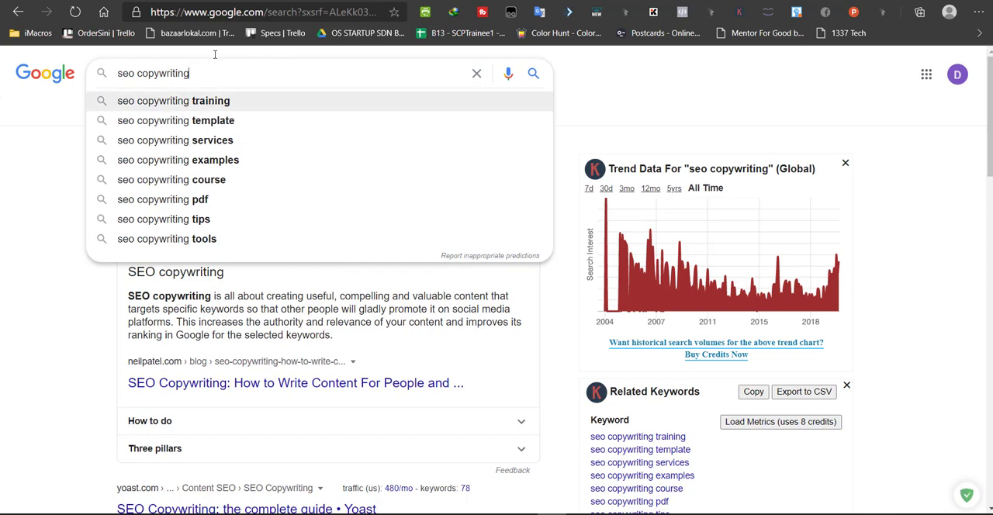
pyautogui.click(199, 1)
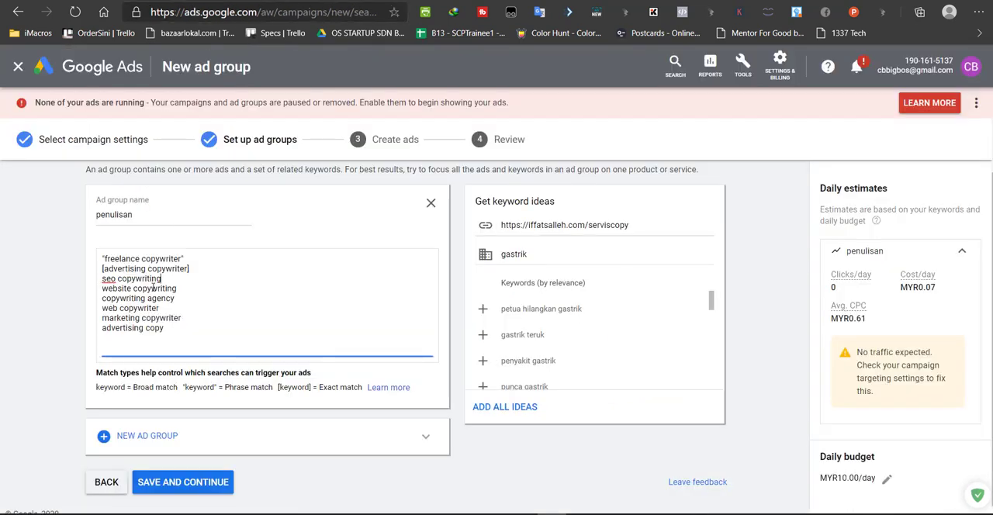
# Compare the phrase-match keyword "freelance copywriter" with the exact-match keyword [advertising copywriter]
pyautogui.moveTo(169, 278); pyautogui.dragTo(184, 258)
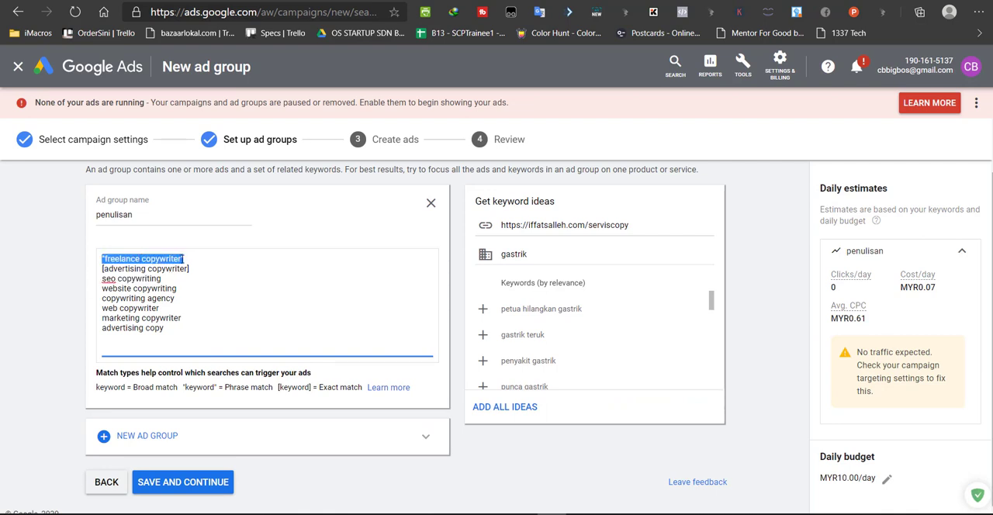
pyautogui.click(183, 259)
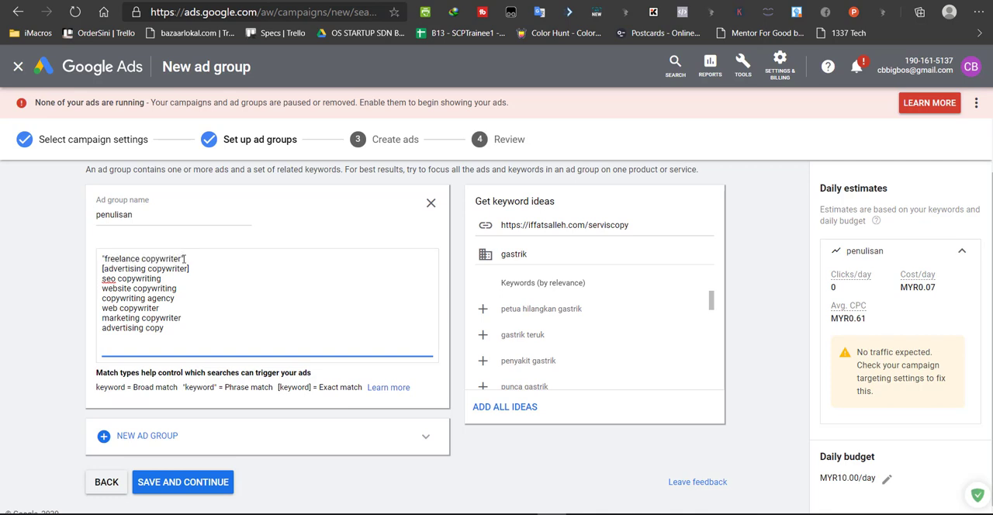
pyautogui.moveTo(198, 269); pyautogui.dragTo(102, 269)
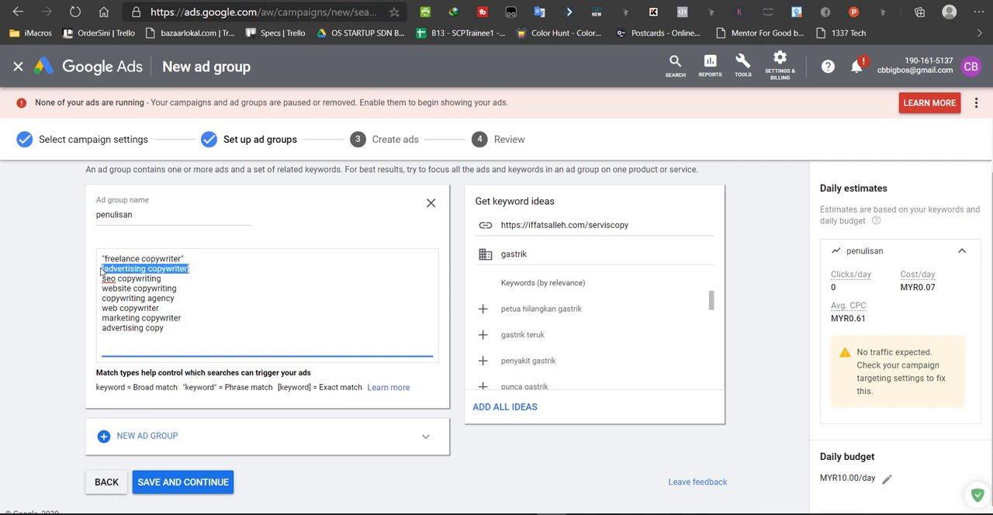
pyautogui.click(194, 269)
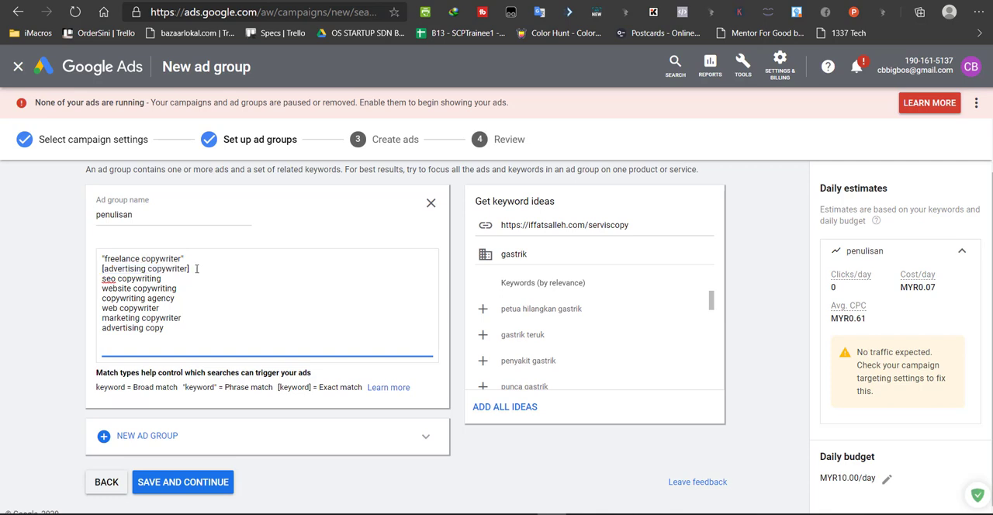
pyautogui.doubleClick(186, 268)
pyautogui.click(187, 269)
pyautogui.write('ma')
pyautogui.press('BackSpace')
pyautogui.press('BackSpace')
# Copy the advertising copywriter keyword into the Google search box and extend the query to "advertising copywriter in malaysia"
pyautogui.moveTo(187, 270); pyautogui.dragTo(104, 270)
pyautogui.hotkey('ctrl', 'c')
pyautogui.hotkey('ctrl', 'Tab')
pyautogui.tripleClick(254, 75)
pyautogui.hotkey('ctrl', 'v')
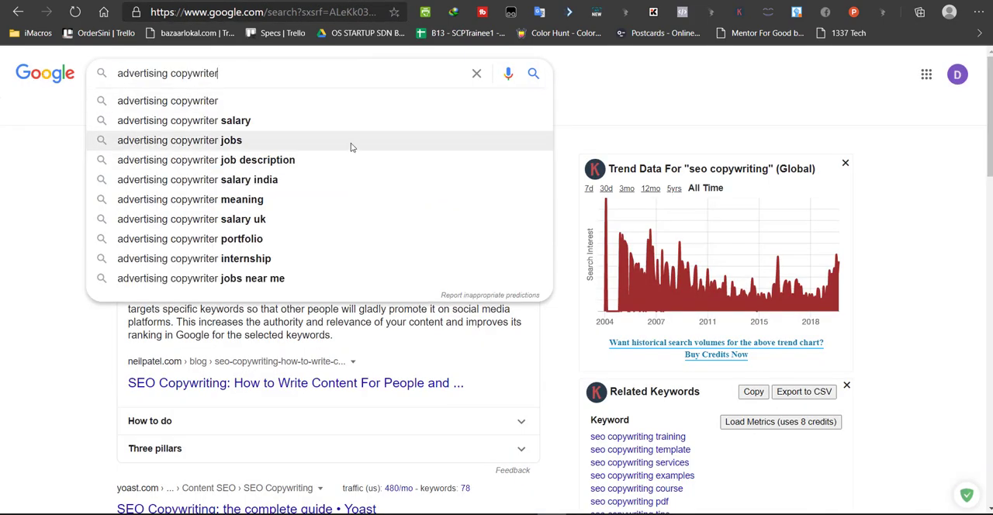
pyautogui.write('in malaysia')
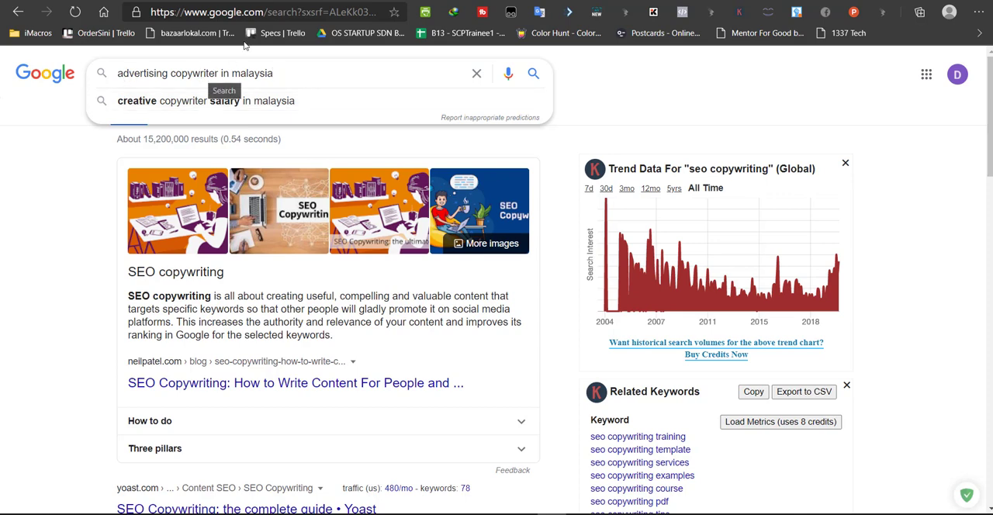
pyautogui.click(291, 1)
# Return to the ad group and examine the exact-match keyword and the notation for broad, phrase and exact match
pyautogui.click(225, 273)
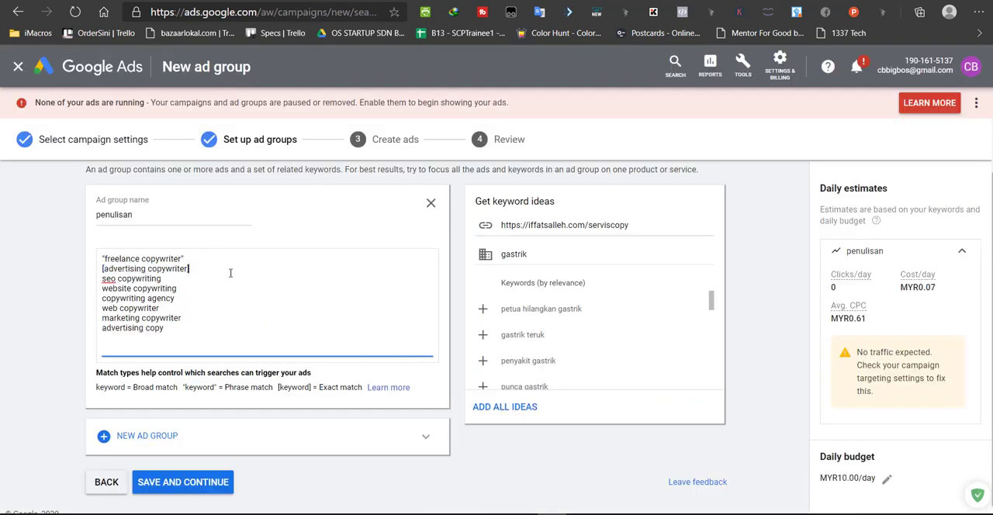
pyautogui.moveTo(208, 268); pyautogui.dragTo(103, 271)
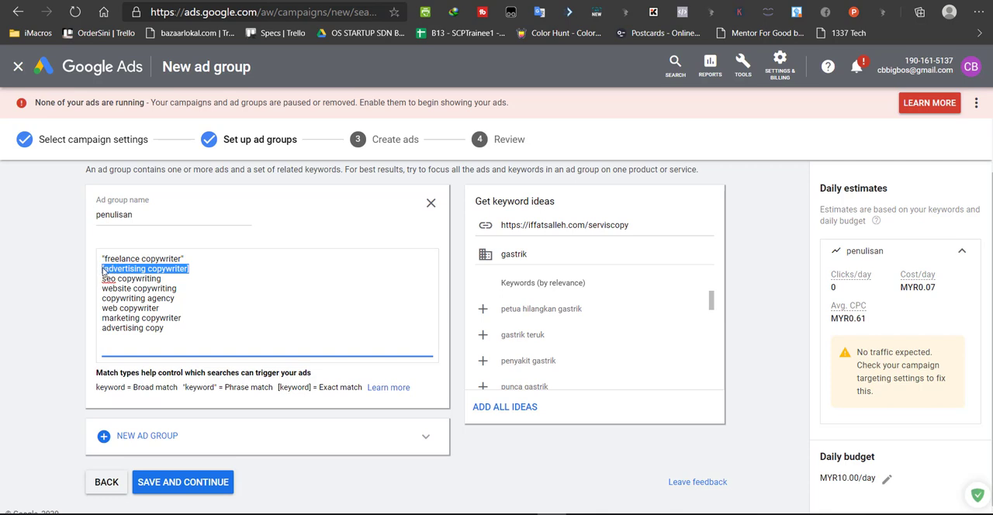
pyautogui.click(178, 328)
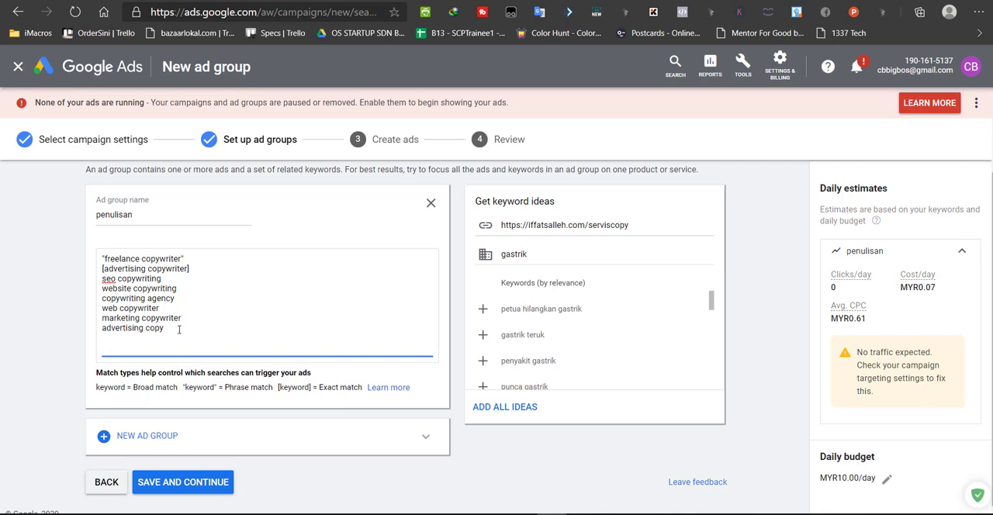
pyautogui.moveTo(225, 387); pyautogui.dragTo(359, 387)
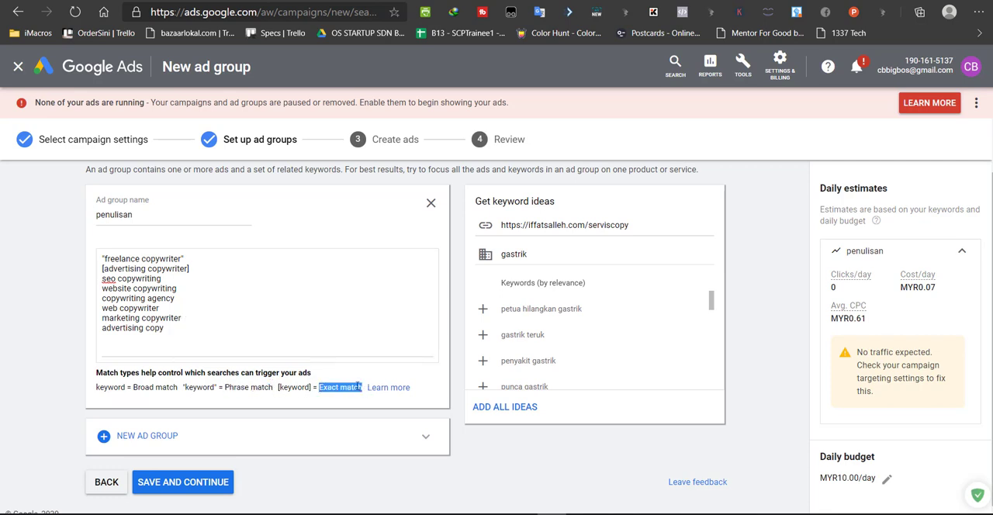
pyautogui.click(177, 391)
pyautogui.moveTo(176, 392); pyautogui.dragTo(133, 388)
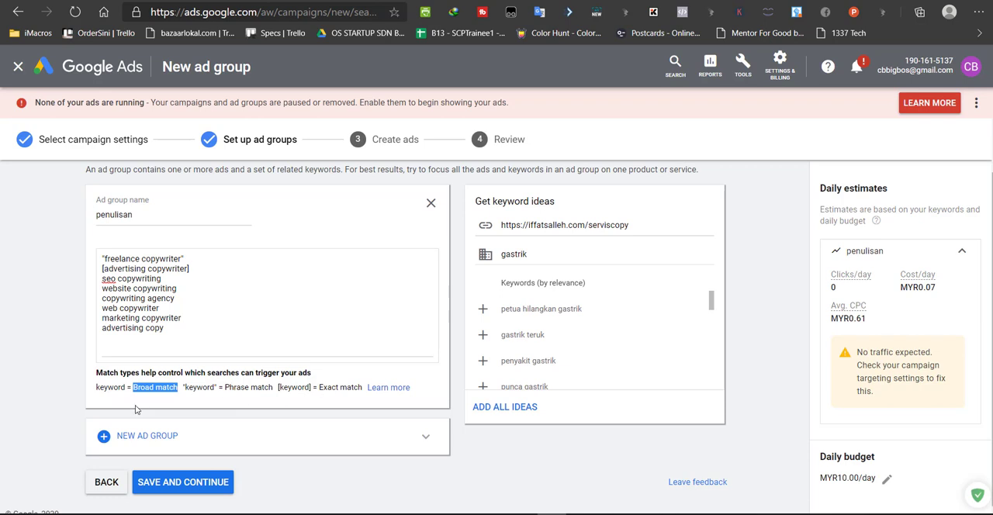
# Change all eight keywords to phrase match by enclosing each in quotation marks, and save the ad group to continue
pyautogui.click(187, 257)
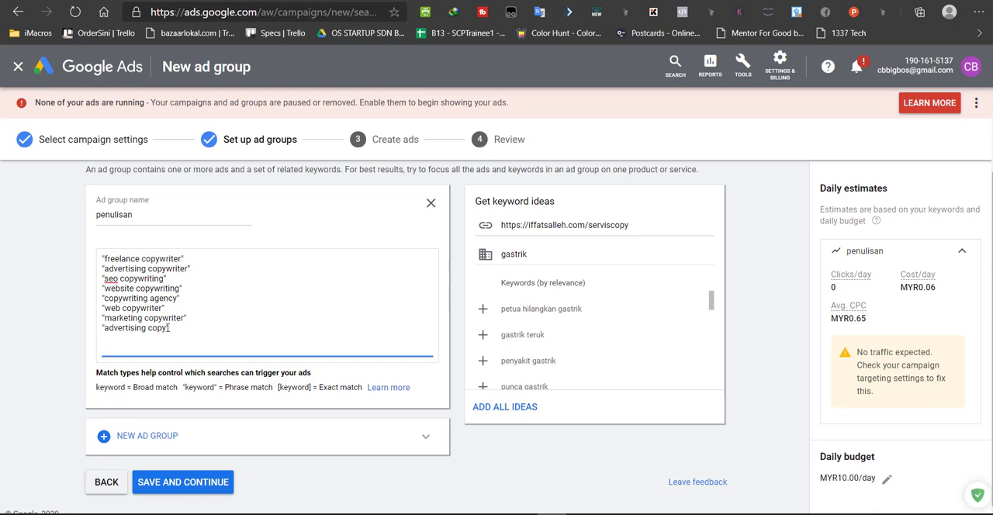
pyautogui.scroll(-1, 169, 328)
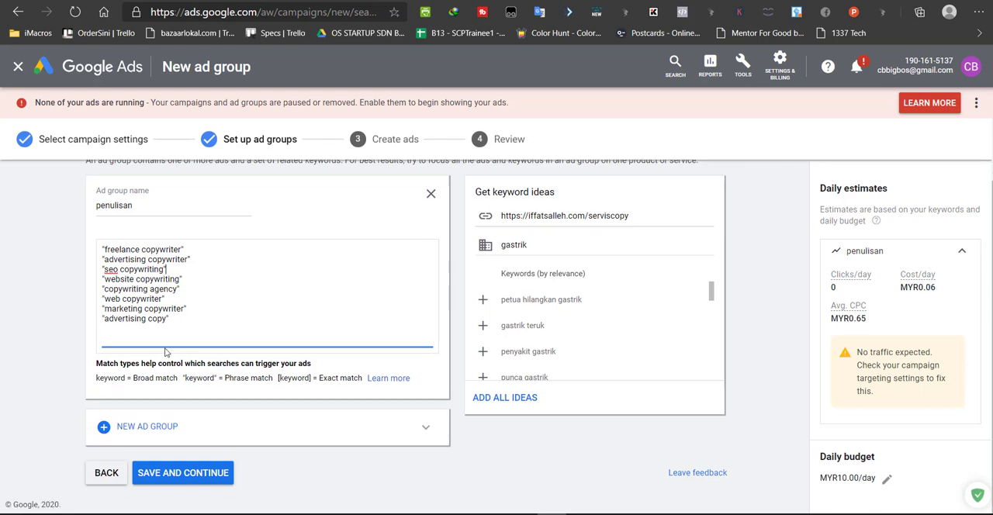
pyautogui.click(177, 475)
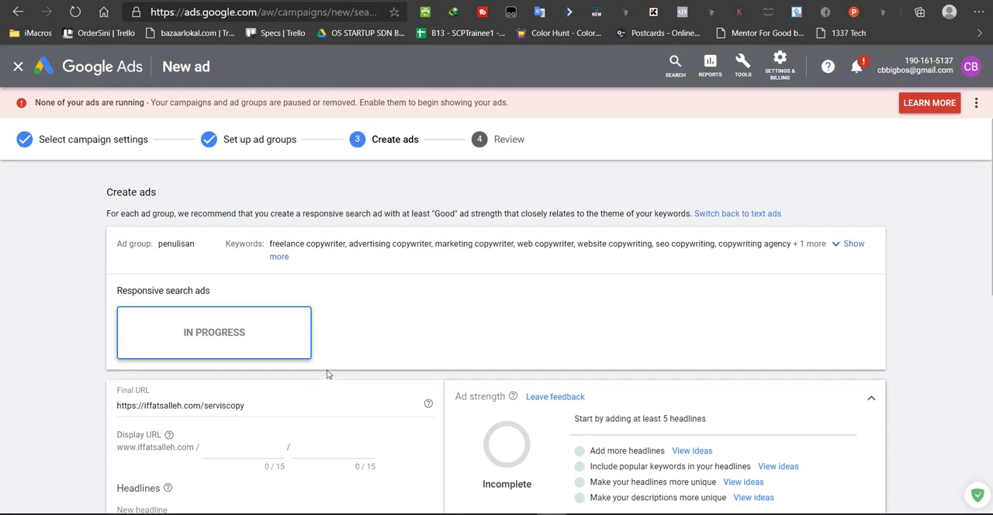
# Check the ad's final URL and set the first display URL path to "Copywriting"
pyautogui.scroll(-2, 223, 318)
pyautogui.click(222, 319)
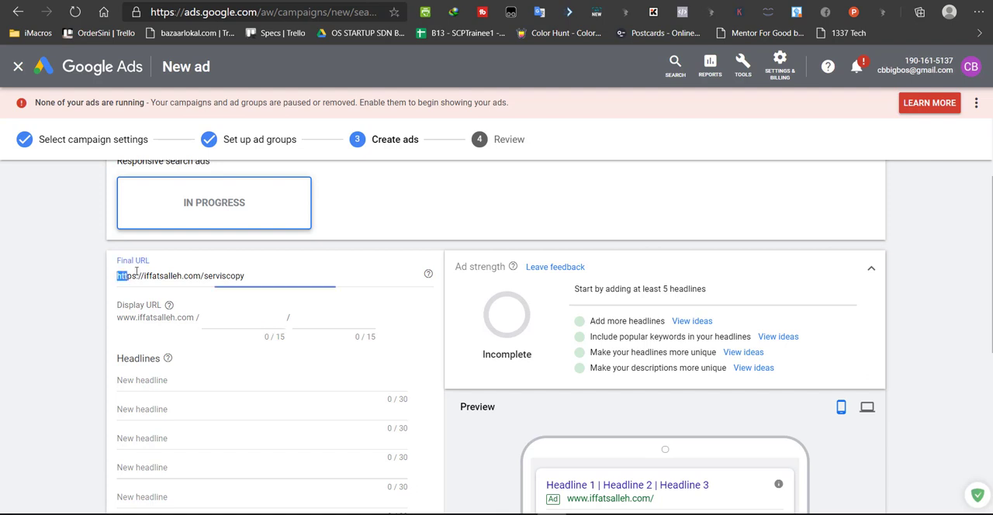
pyautogui.moveTo(116, 275); pyautogui.dragTo(260, 273)
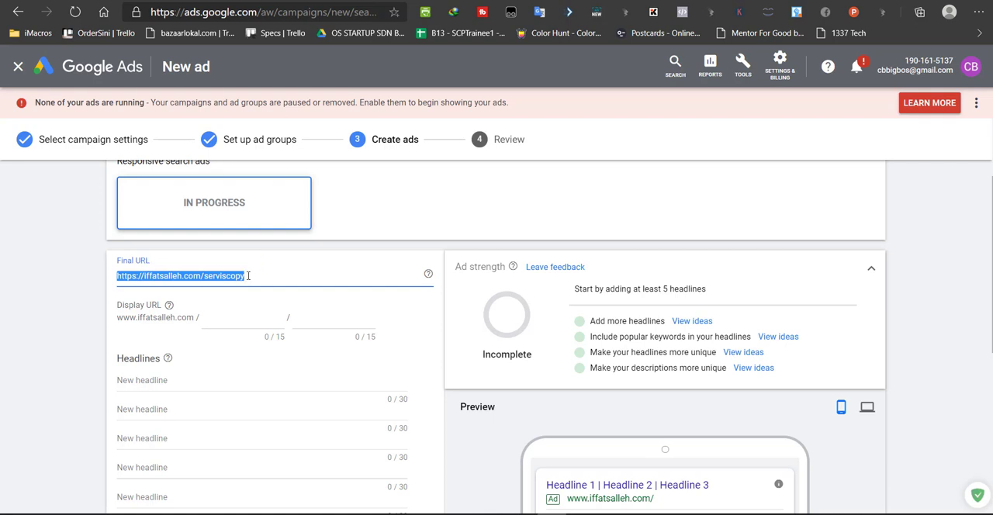
pyautogui.click(210, 317)
pyautogui.hotkey('ctrl', 'v')
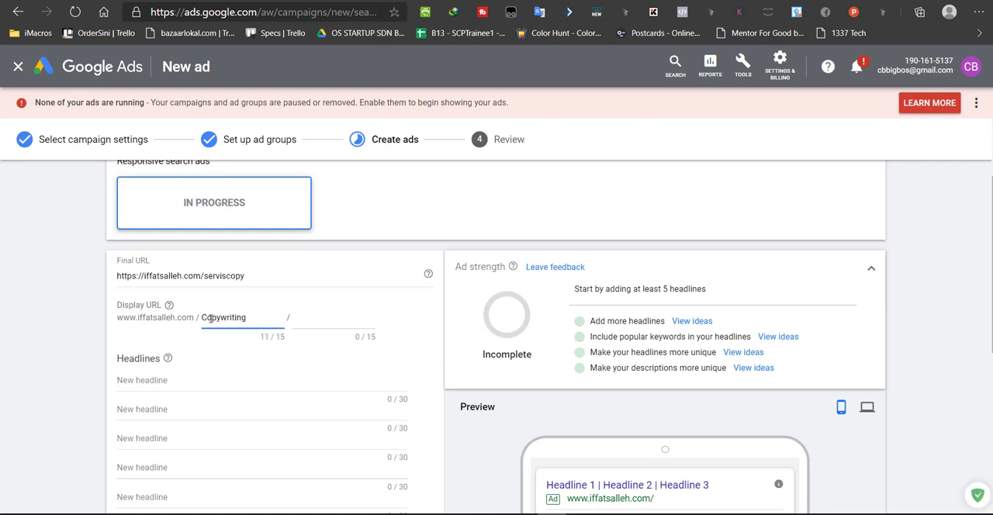
pyautogui.scroll(-2, 609, 375)
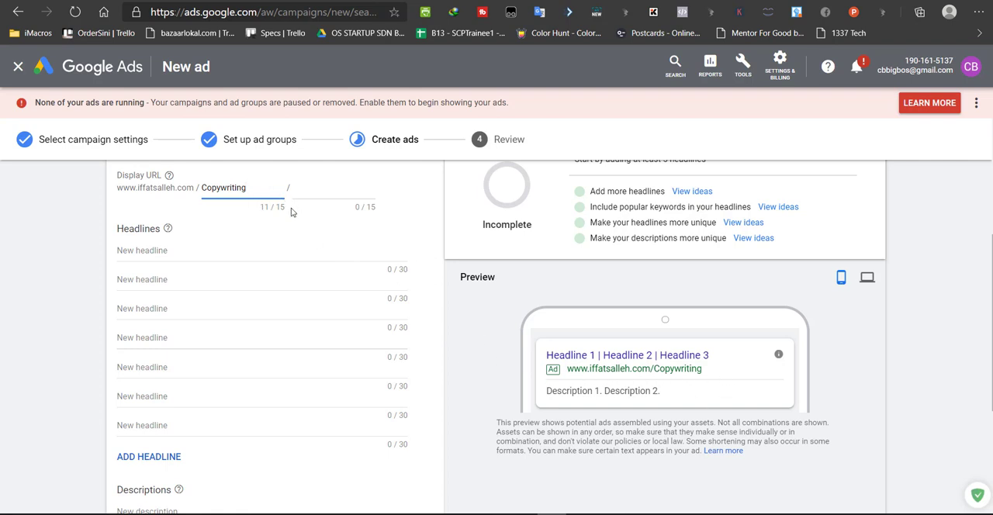
# Extend the first display URL path to "CopywritingBest" and set the second path to "UntukBisnes"
pyautogui.moveTo(294, 213); pyautogui.dragTo(254, 209)
pyautogui.click(267, 209)
pyautogui.scroll(1, 261, 256)
pyautogui.write('Best')
pyautogui.press('Tab')
pyautogui.write('UntukBisnes')
pyautogui.scroll(-1, 274, 284)
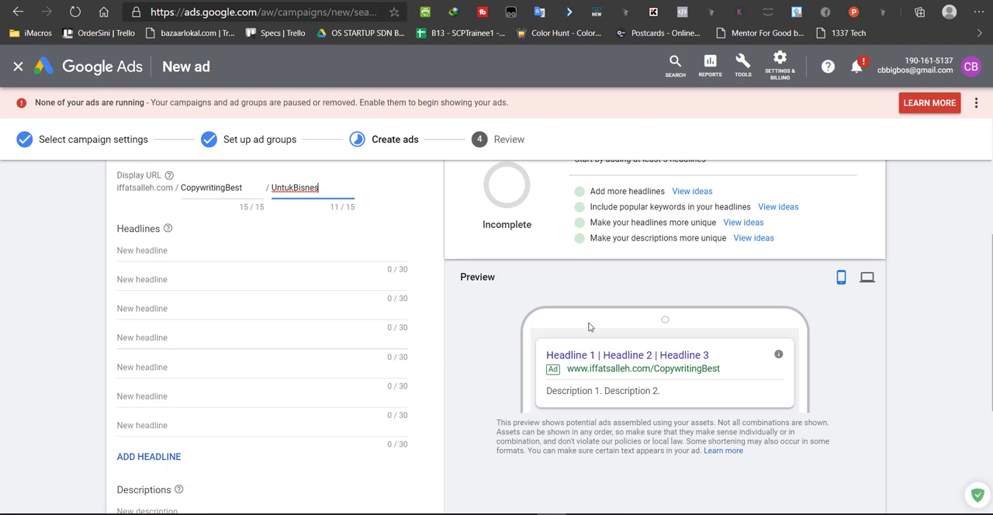
pyautogui.scroll(-1, 589, 326)
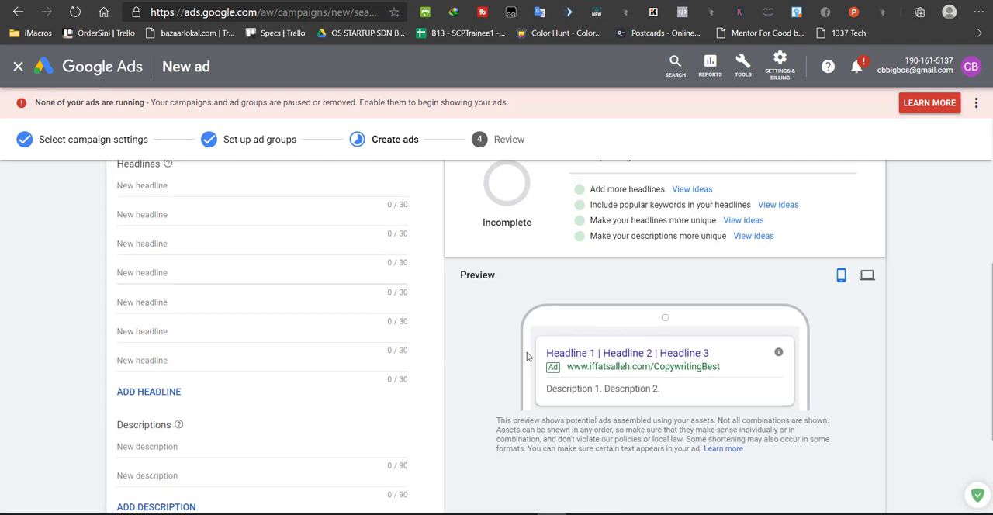
# Enter "Certified Copywriter" as the first headline and "Trusted Service in M'sia" as the second
pyautogui.scroll(2, 178, 318)
pyautogui.click(168, 315)
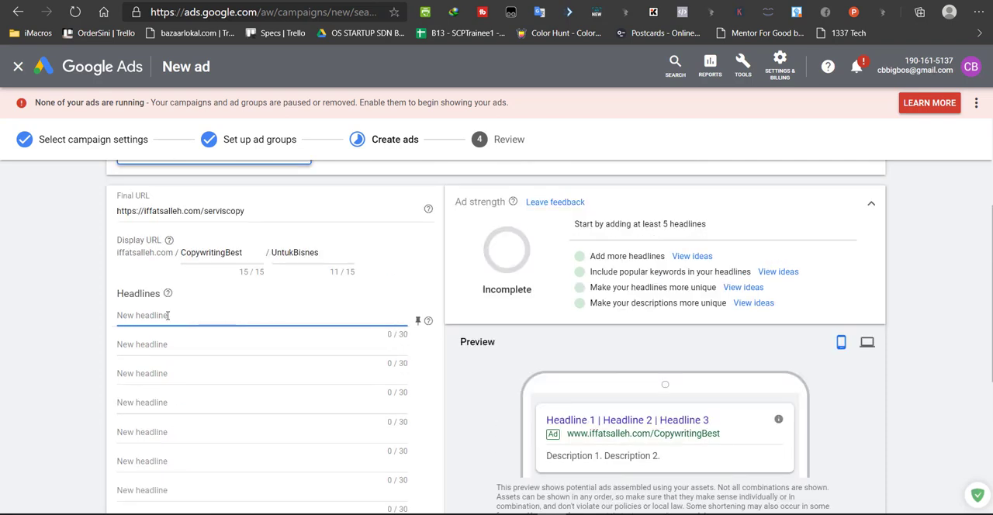
pyautogui.write('Certified Copywriter')
pyautogui.scroll(-1, 218, 266)
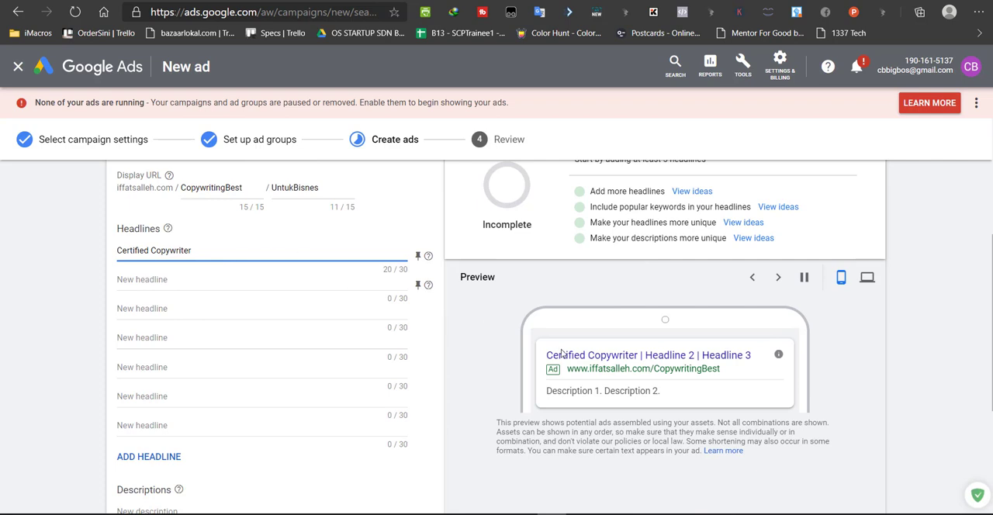
pyautogui.click(163, 281)
pyautogui.write('C')
pyautogui.press('BackSpace')
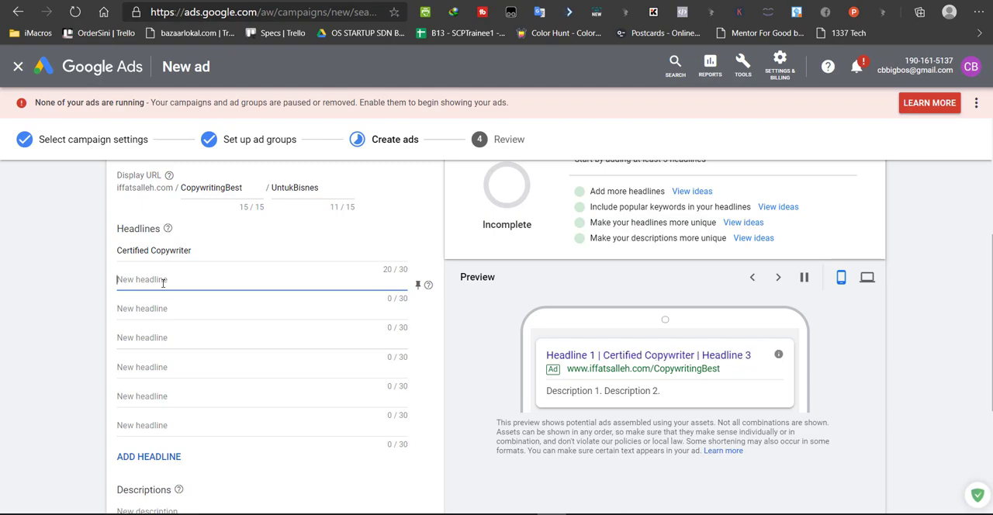
pyautogui.write("Trusted Service in M'sia")
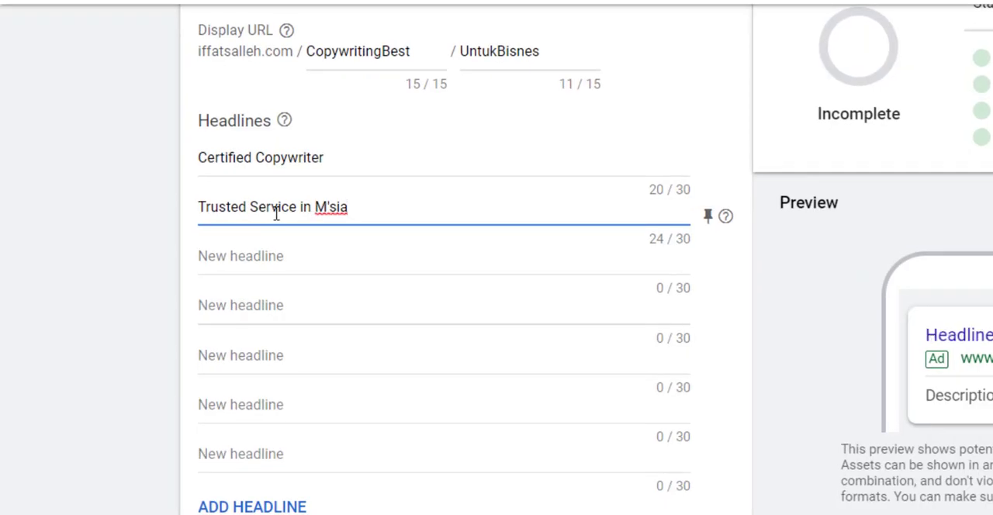
# Add the headlines "Best Copywriter Ever", "Discounted Price For Copy" and "High Conversion Copy"
pyautogui.click(241, 261)
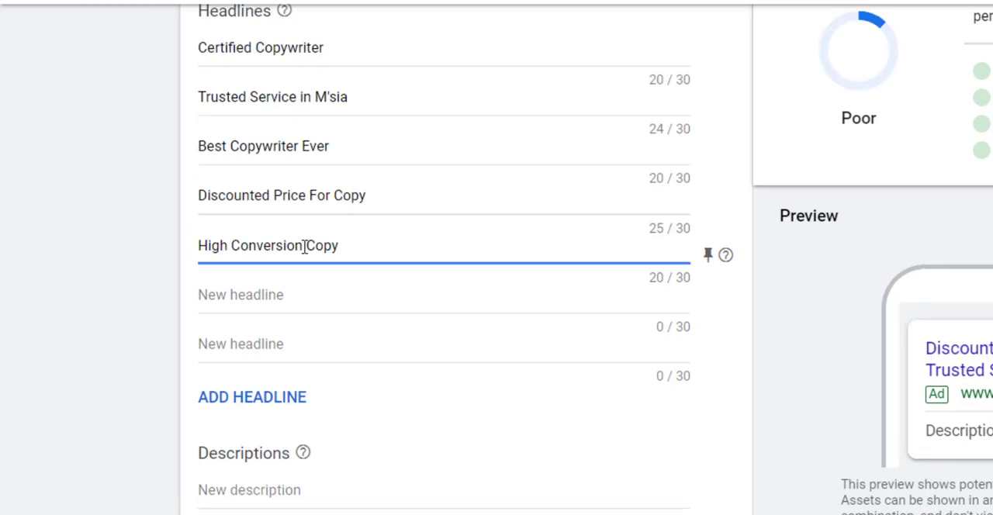
pyautogui.scroll(2, 304, 247)
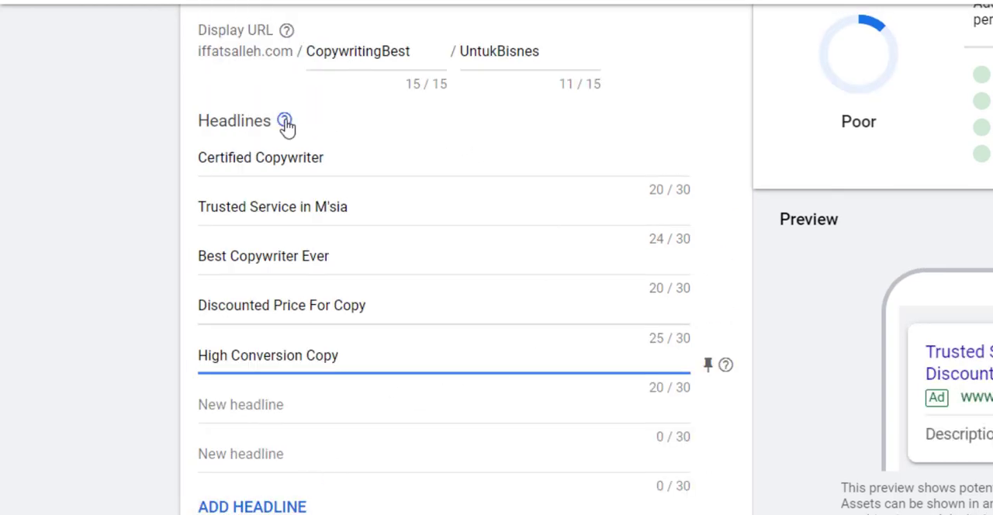
pyautogui.click(78, 170)
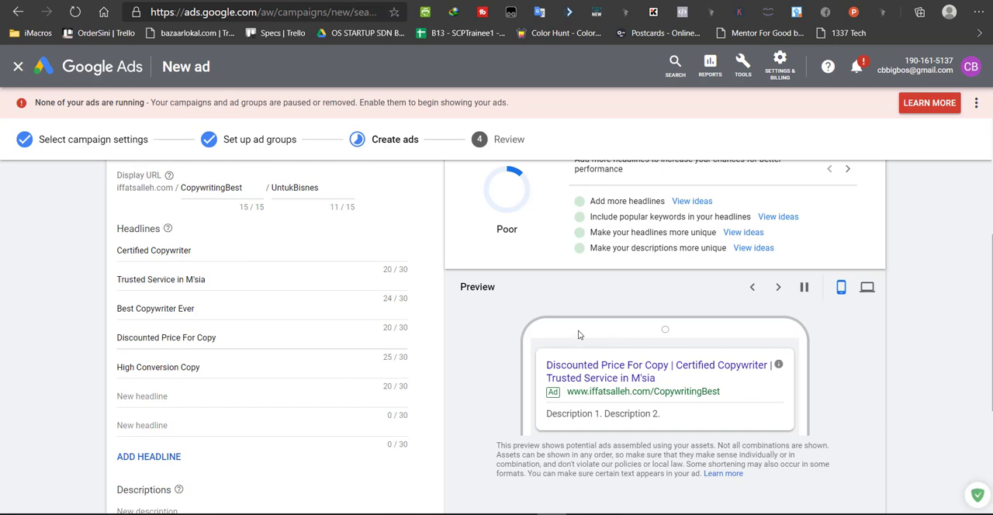
# Enter the descriptions "Certified Copywriter in Malaysia. Trusted & Good Feedback From Customers." and "Up To 50% Discount For Today. Contact Now For Free Consultation."
pyautogui.scroll(-2, 226, 285)
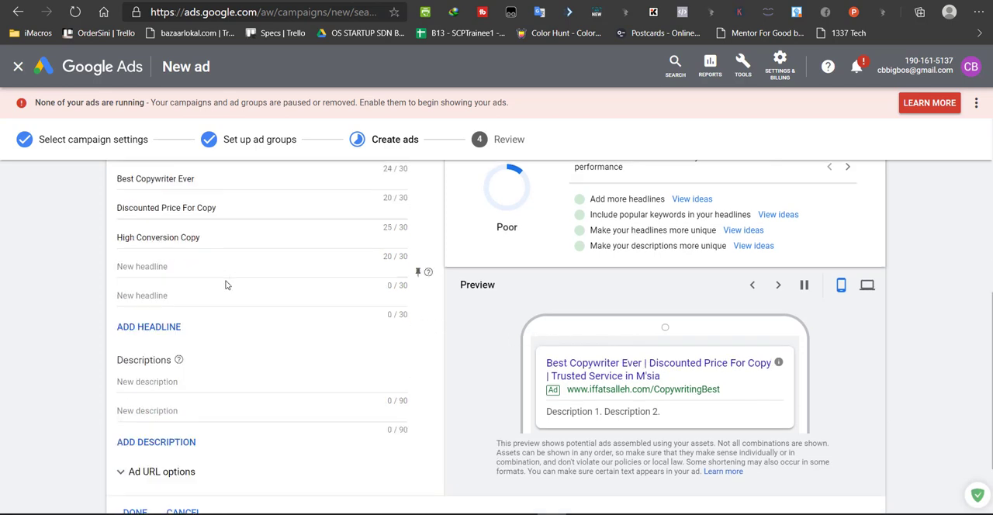
pyautogui.scroll(-1, 225, 284)
pyautogui.click(166, 318)
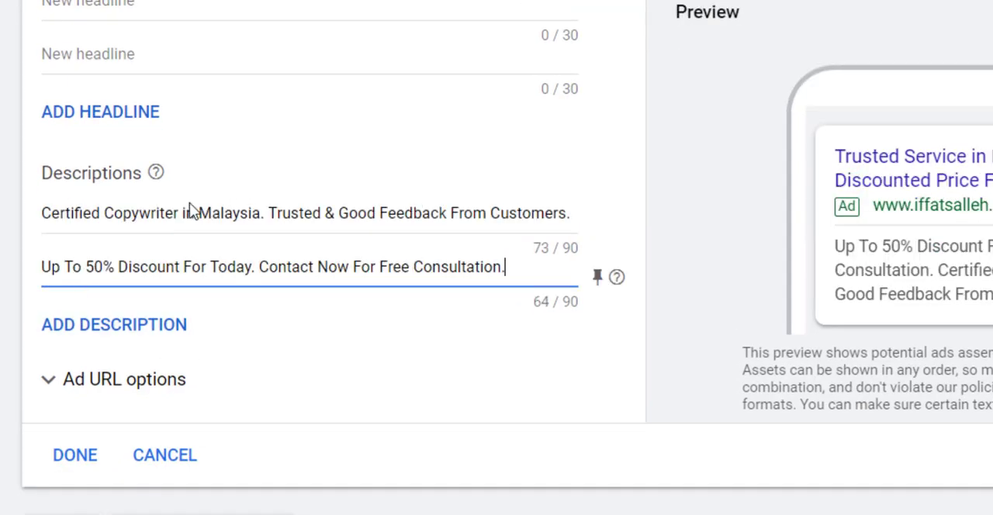
# Review the capitalisation in the ad's first description and in the headline "Trusted Service in M'sia"
pyautogui.moveTo(209, 213); pyautogui.dragTo(198, 212)
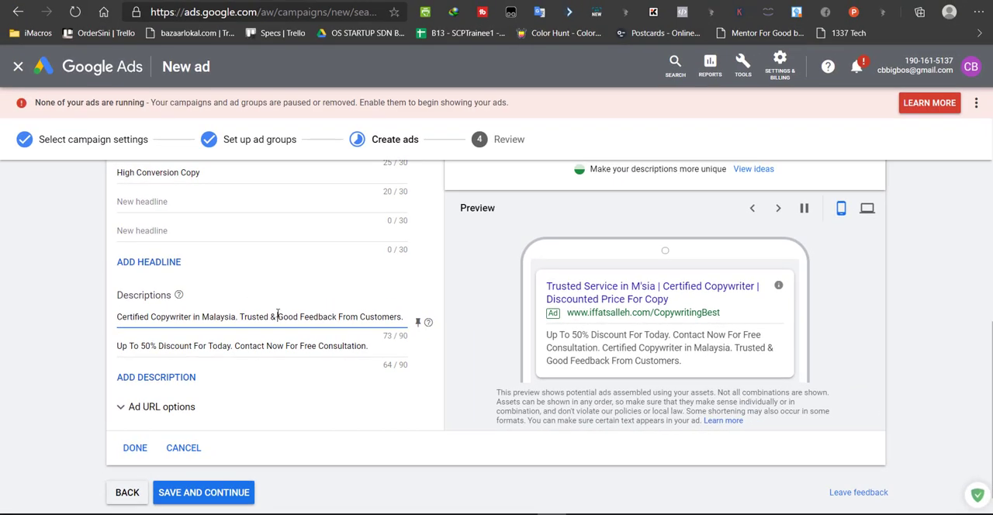
pyautogui.scroll(3, 147, 163)
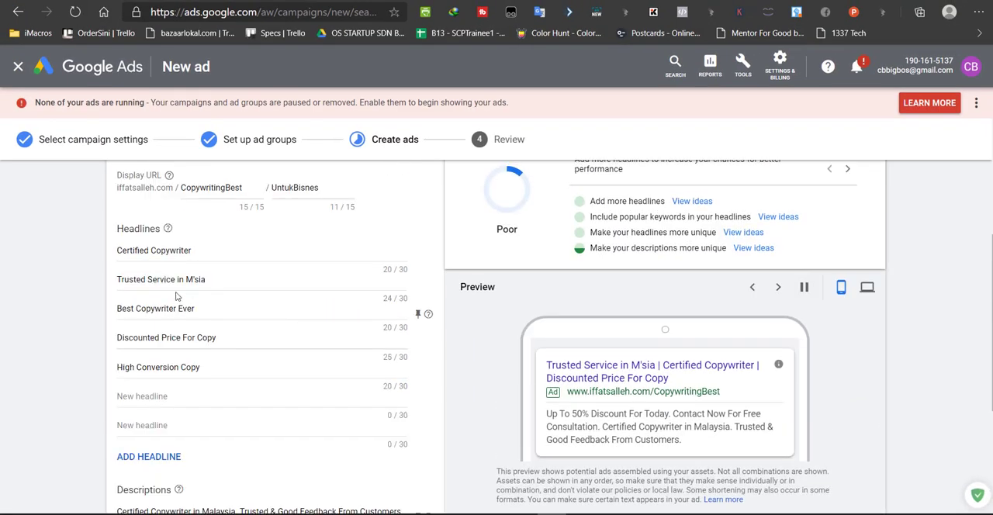
pyautogui.click(152, 282)
pyautogui.scroll(-3, 148, 364)
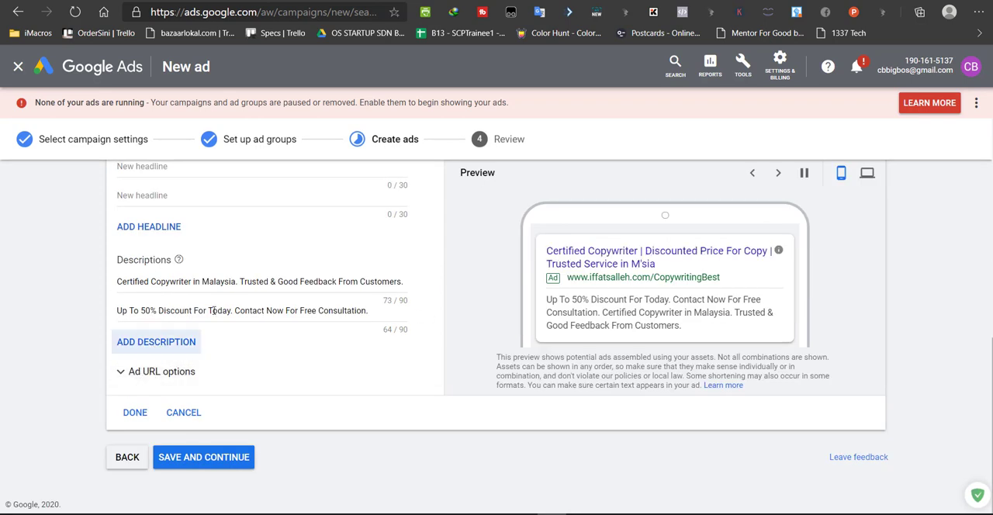
# Finish the responsive search ad with its URL options left empty and publish the campaign
pyautogui.click(159, 372)
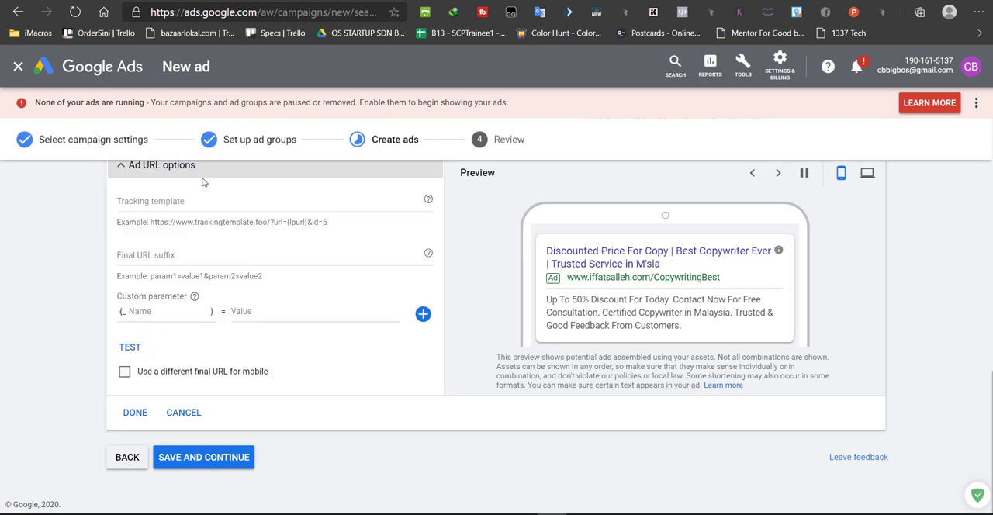
pyautogui.click(135, 413)
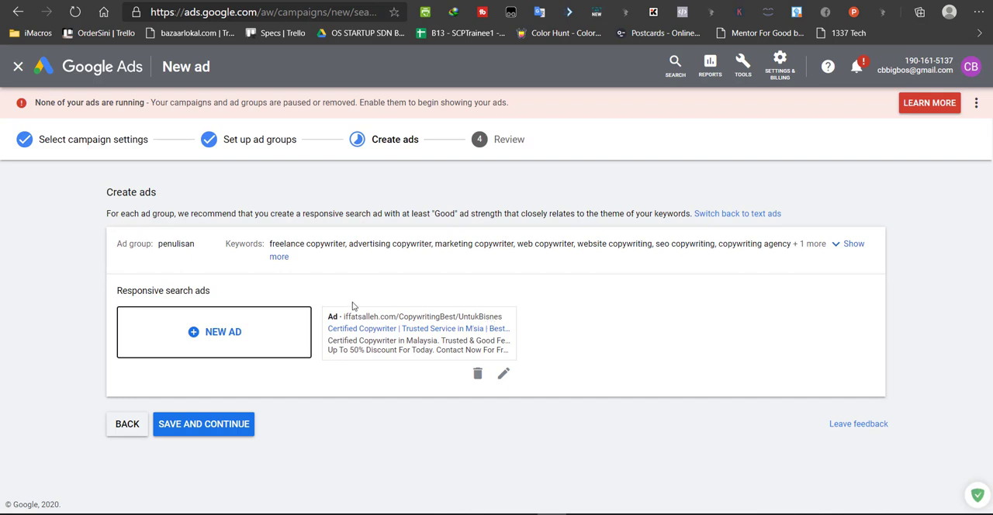
pyautogui.click(200, 428)
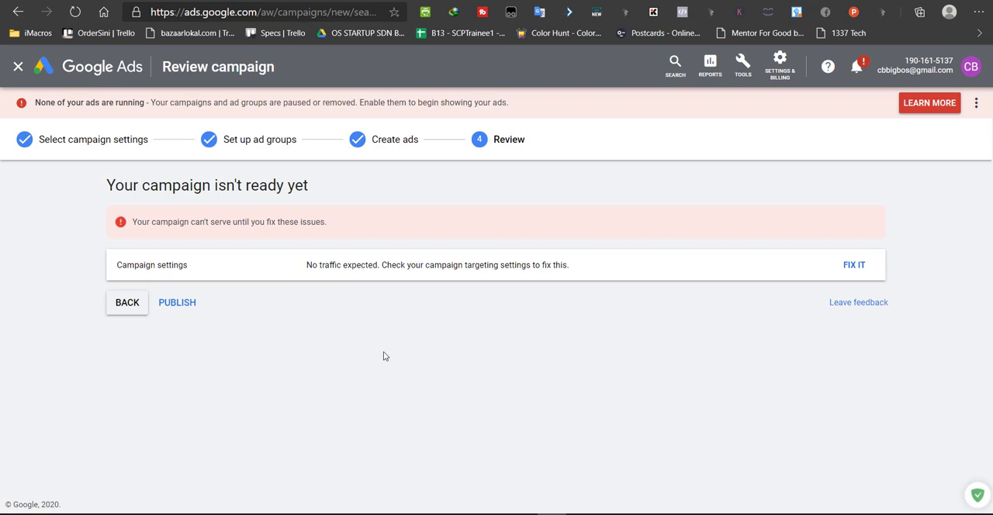
pyautogui.click(172, 309)
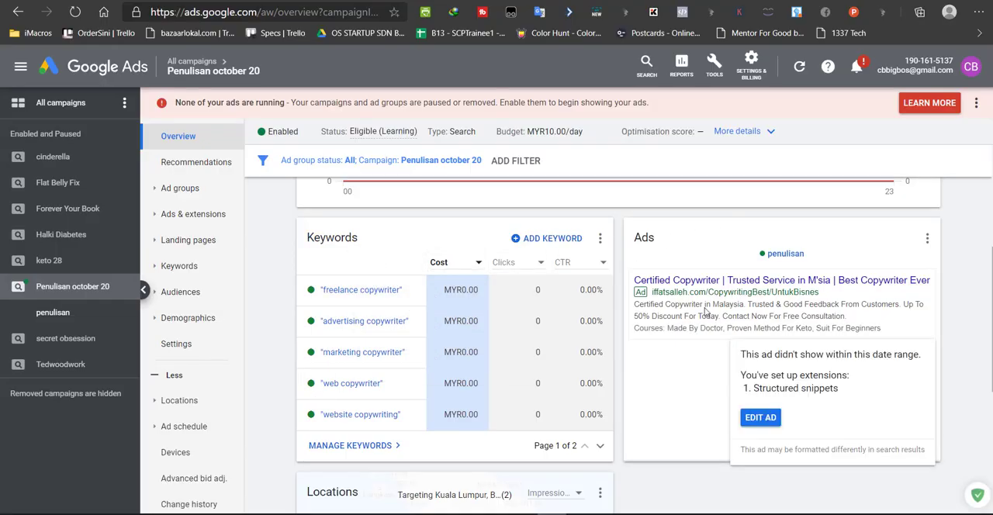
# Review the "Penulisan october 20" campaign overview, including its keywords, ad preview and targeted locations
pyautogui.scroll(-3, 568, 320)
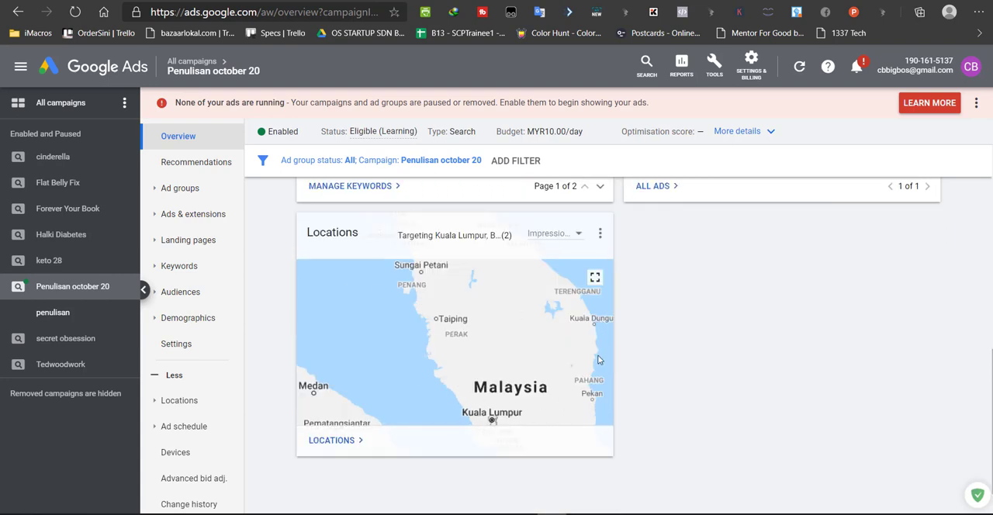
pyautogui.scroll(-1, 195, 328)
pyautogui.scroll(1, 195, 255)
pyautogui.scroll(6, 328, 304)
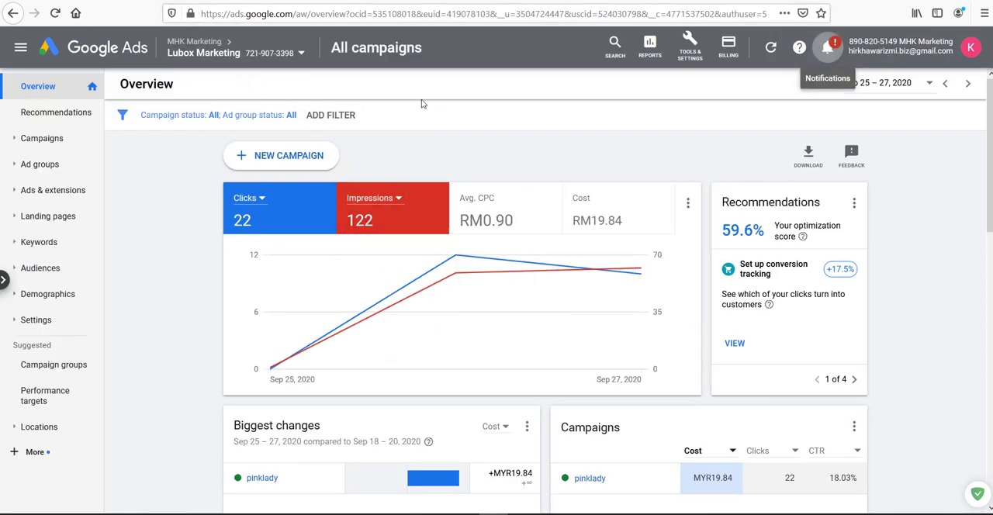
# Read through the notification suggestions for the Lubox Marketing account and close the notification list
pyautogui.click(828, 50)
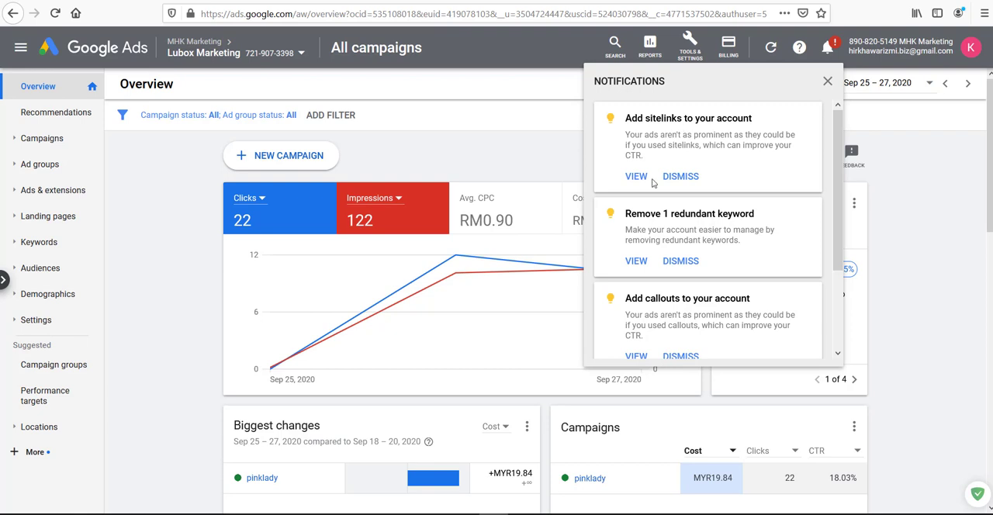
pyautogui.scroll(-3, 712, 223)
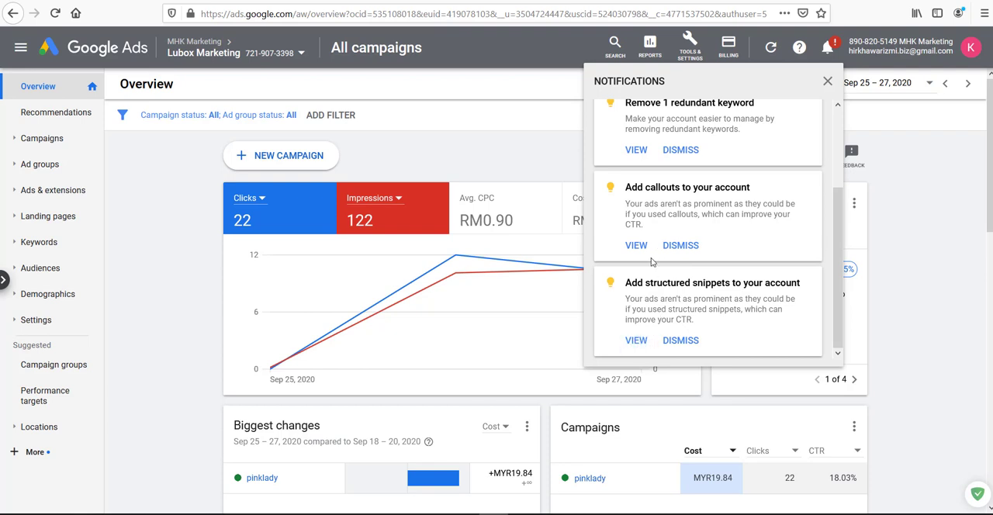
pyautogui.scroll(3, 781, 155)
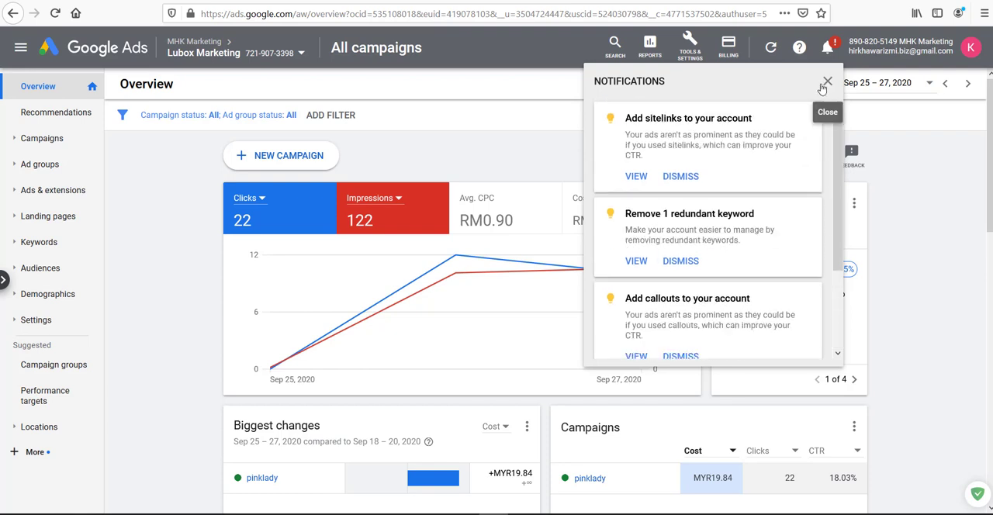
pyautogui.click(497, 149)
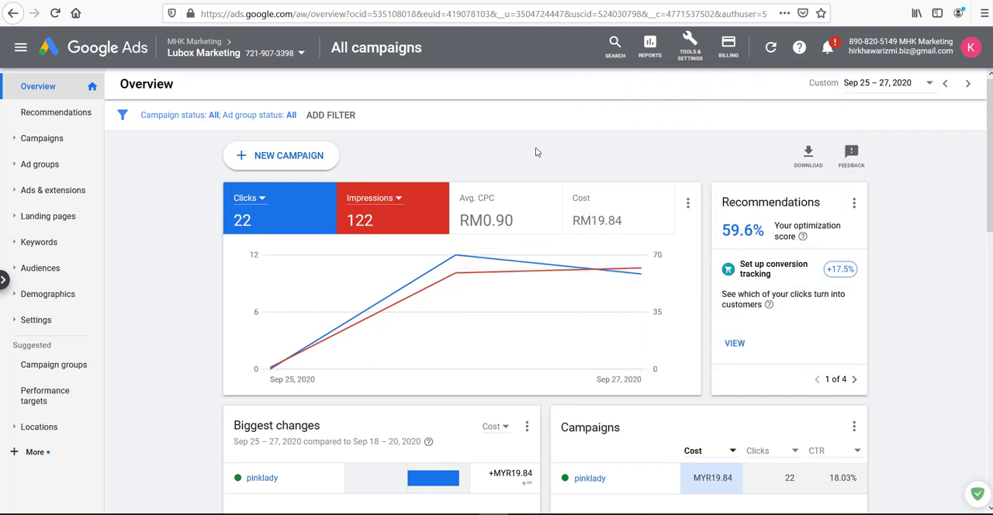